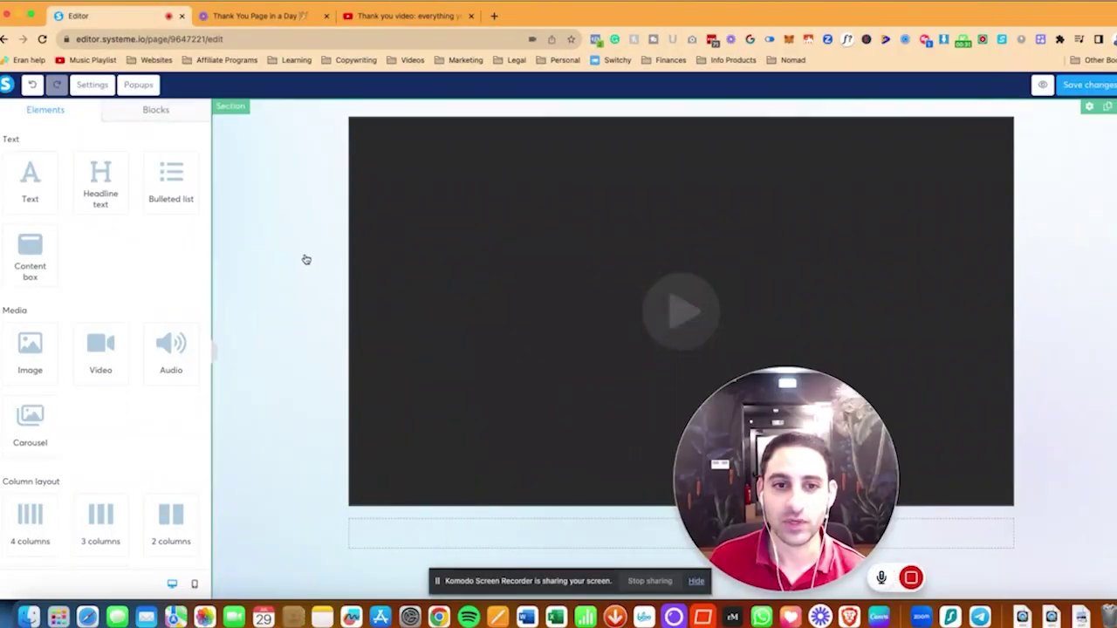
# - Add a new section at the top of the page from the Elements panel
pyautogui.click(306, 259)
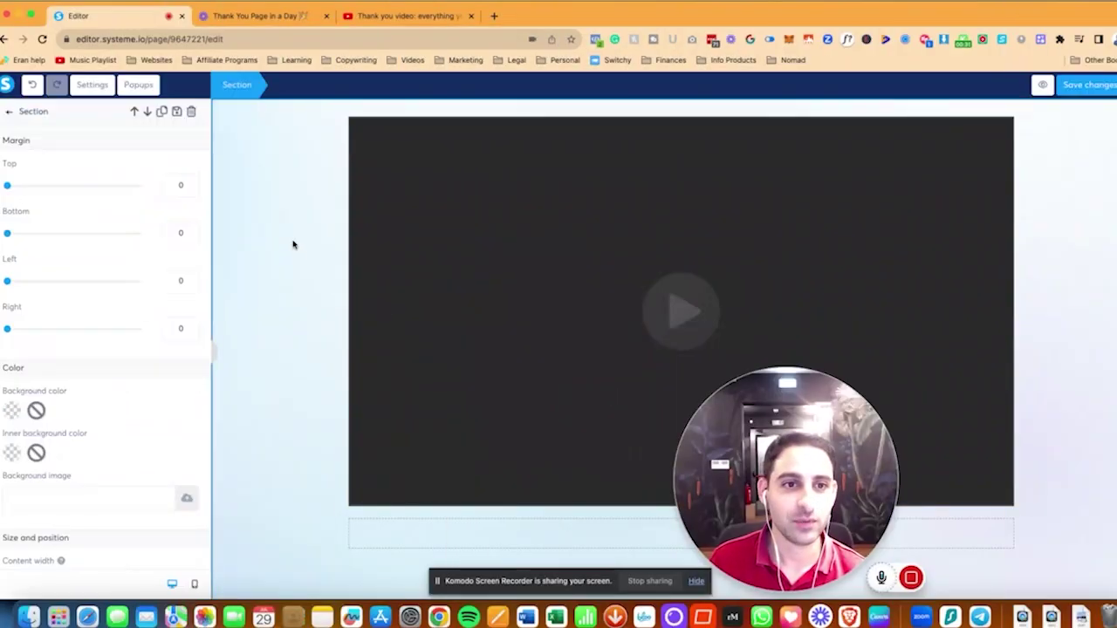
pyautogui.click(9, 114)
pyautogui.scroll(-2, 87, 314)
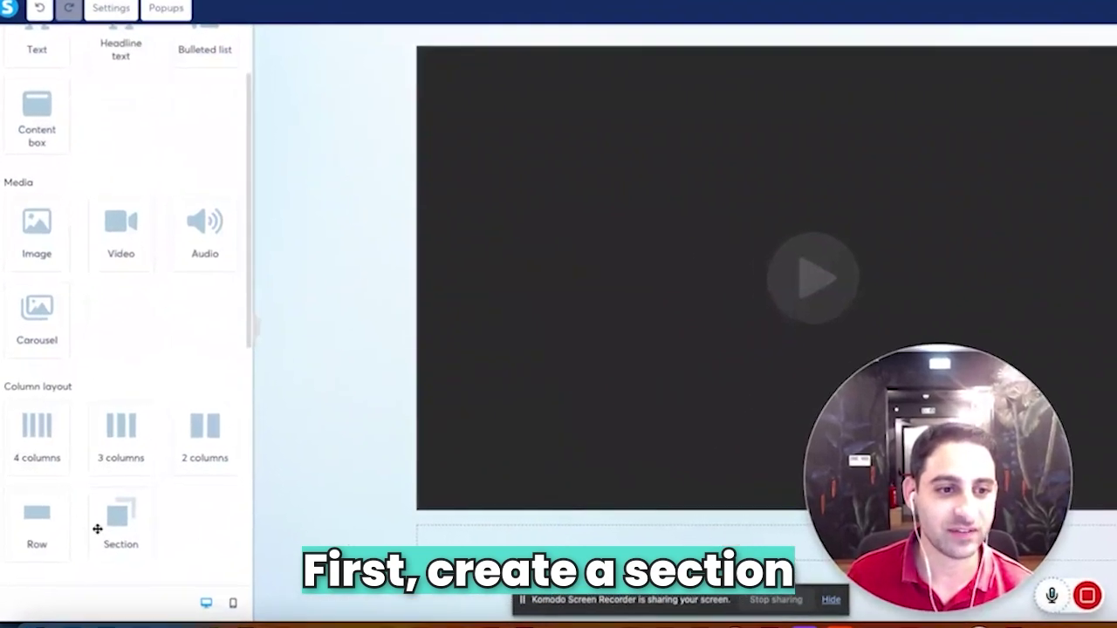
pyautogui.moveTo(97, 529); pyautogui.dragTo(377, 59)
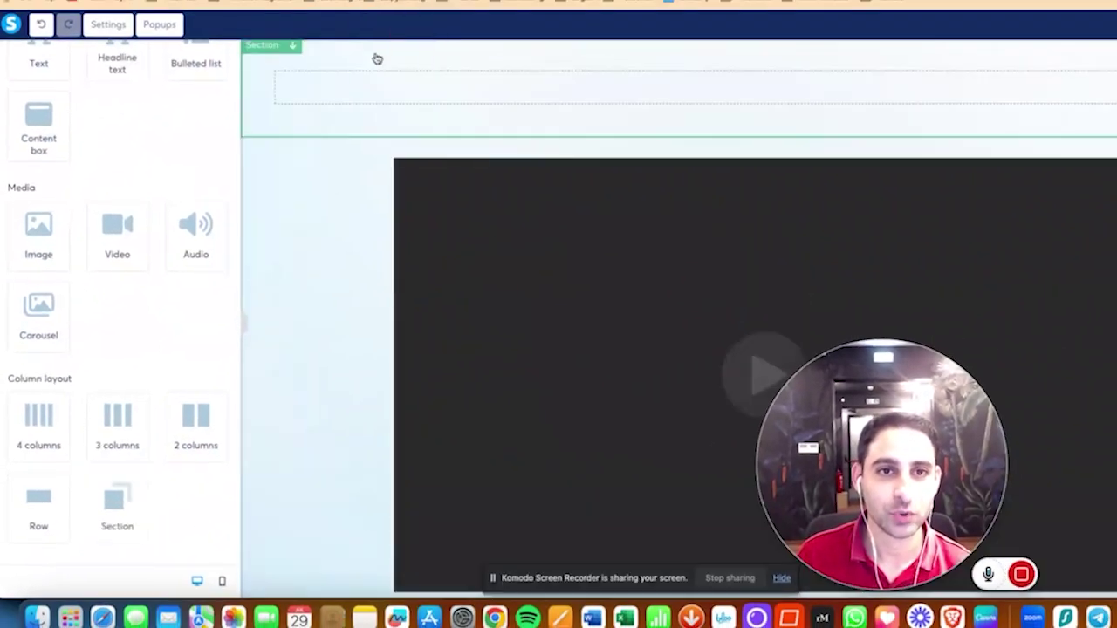
# - Try a single row and a three-column row, delete both, then add a two-column row with a video in its left column
pyautogui.moveTo(51, 523); pyautogui.dragTo(486, 101)
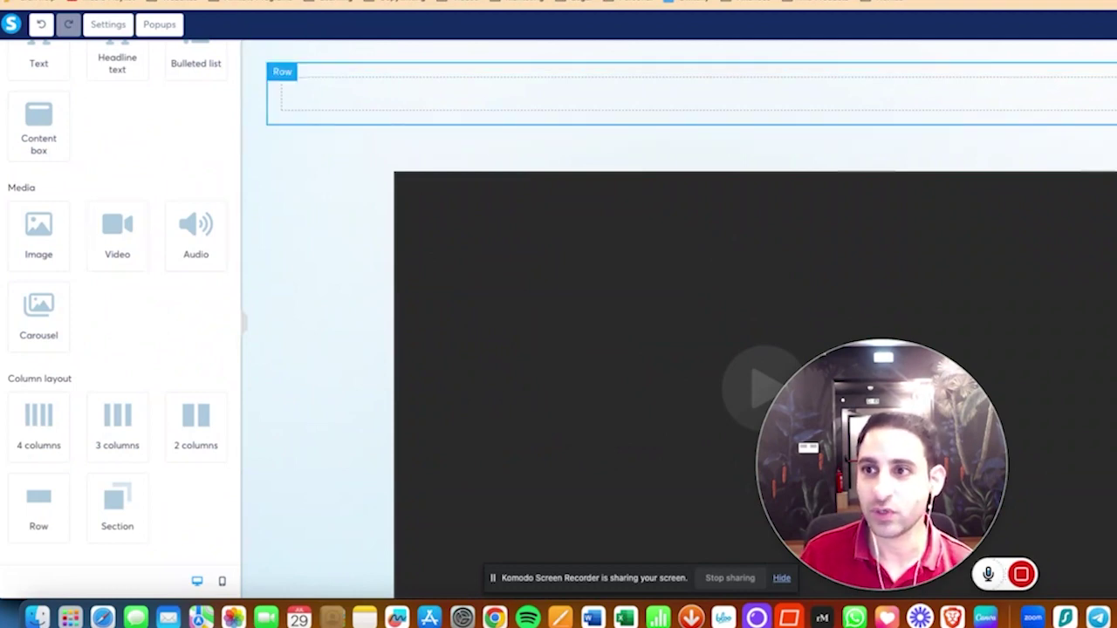
pyautogui.click(902, 70)
pyautogui.click(775, 55)
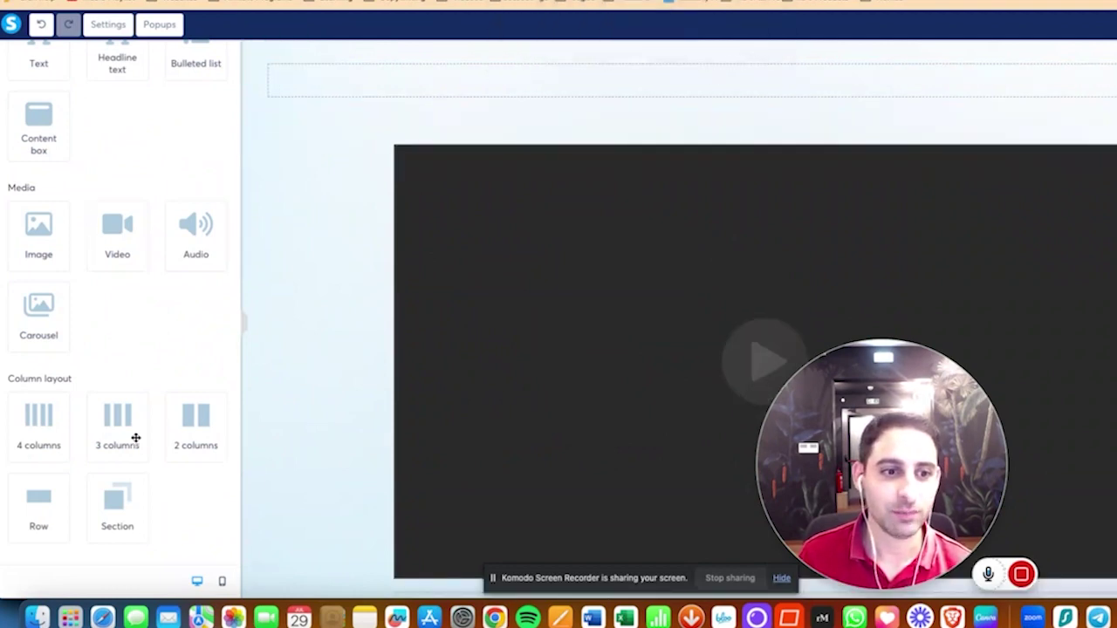
pyautogui.moveTo(132, 431); pyautogui.dragTo(512, 95)
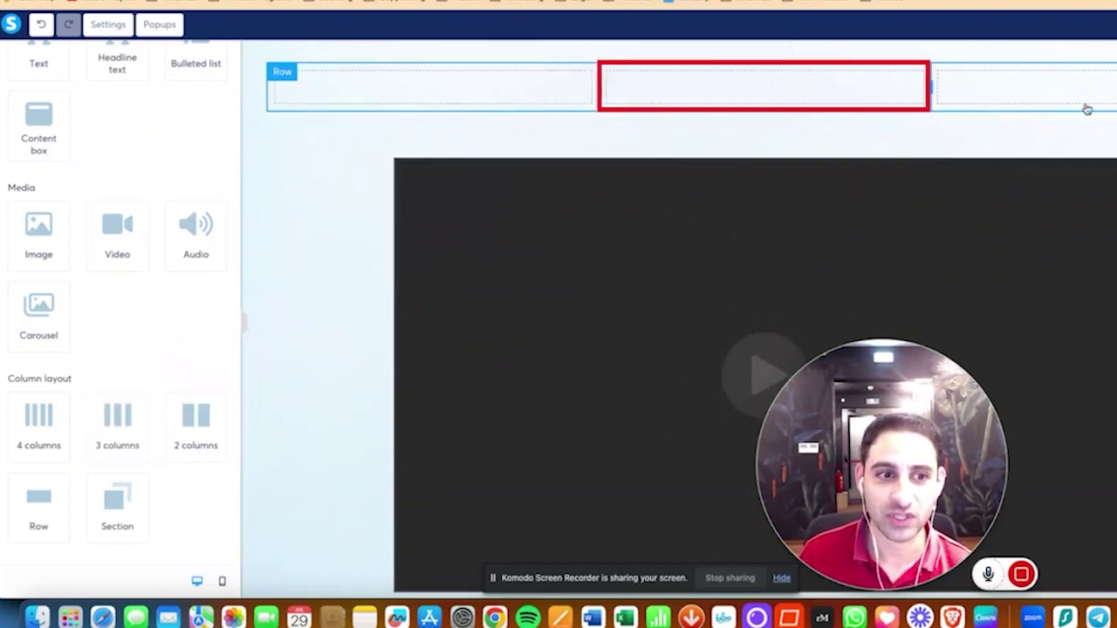
pyautogui.press('Delete')
pyautogui.click(756, 49)
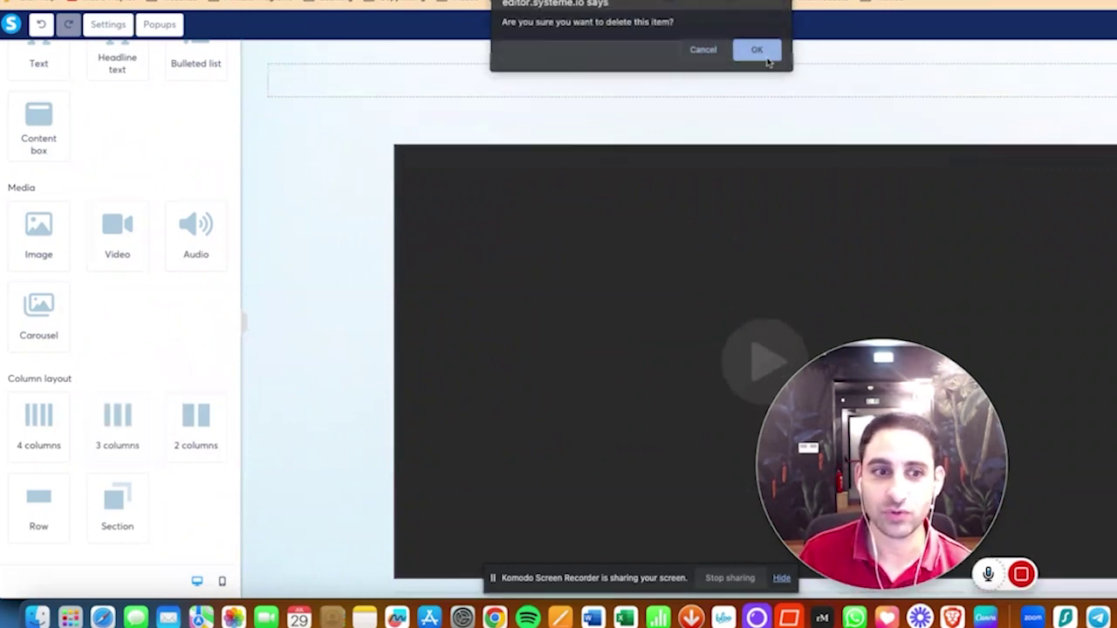
pyautogui.moveTo(195, 415); pyautogui.dragTo(528, 93)
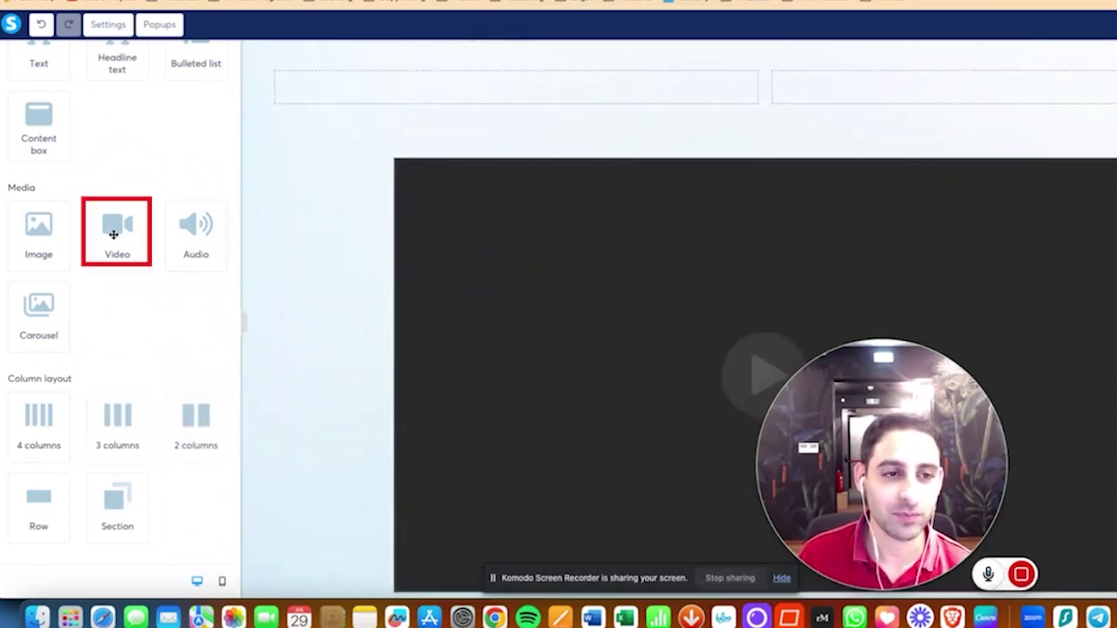
pyautogui.moveTo(113, 234); pyautogui.dragTo(338, 94)
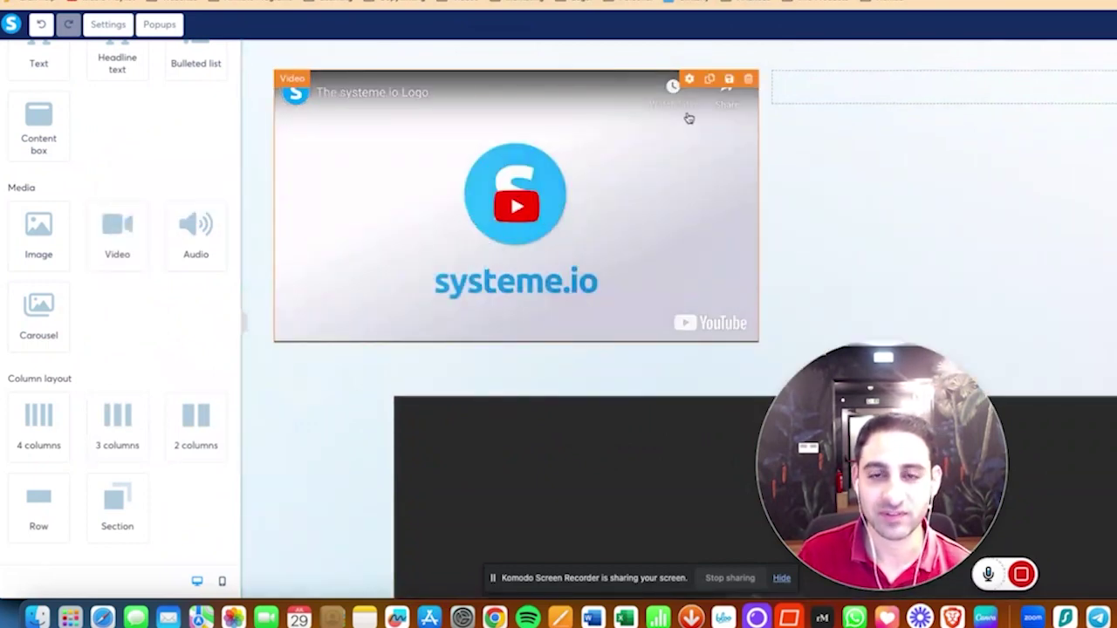
# - Open the new video element's settings and bring up the YouTube Thank you video page
pyautogui.click(541, 169)
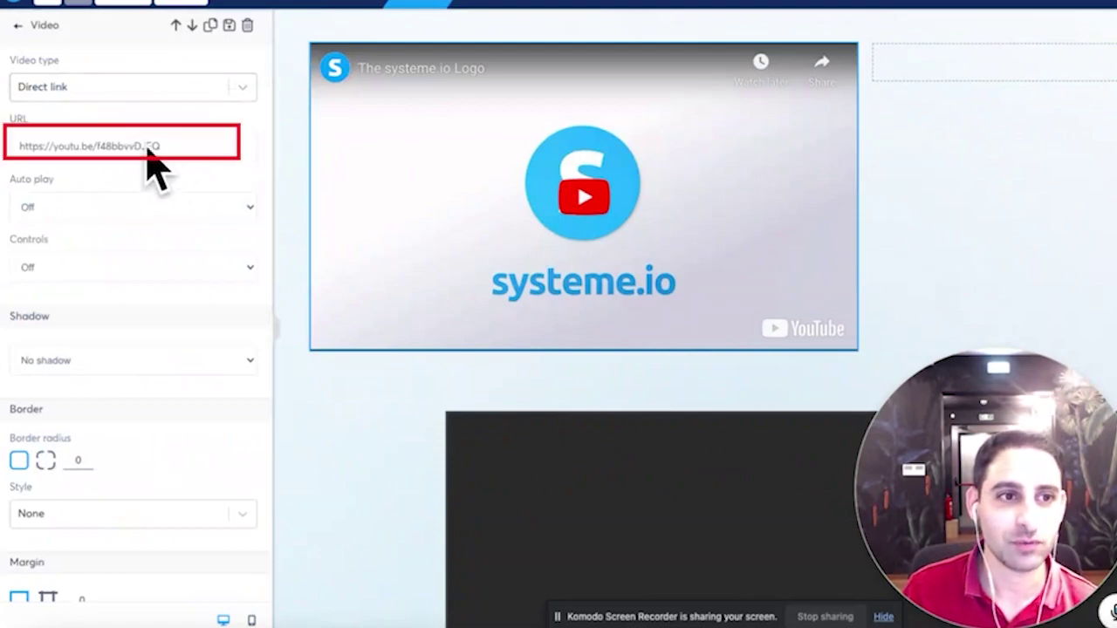
pyautogui.click(356, 26)
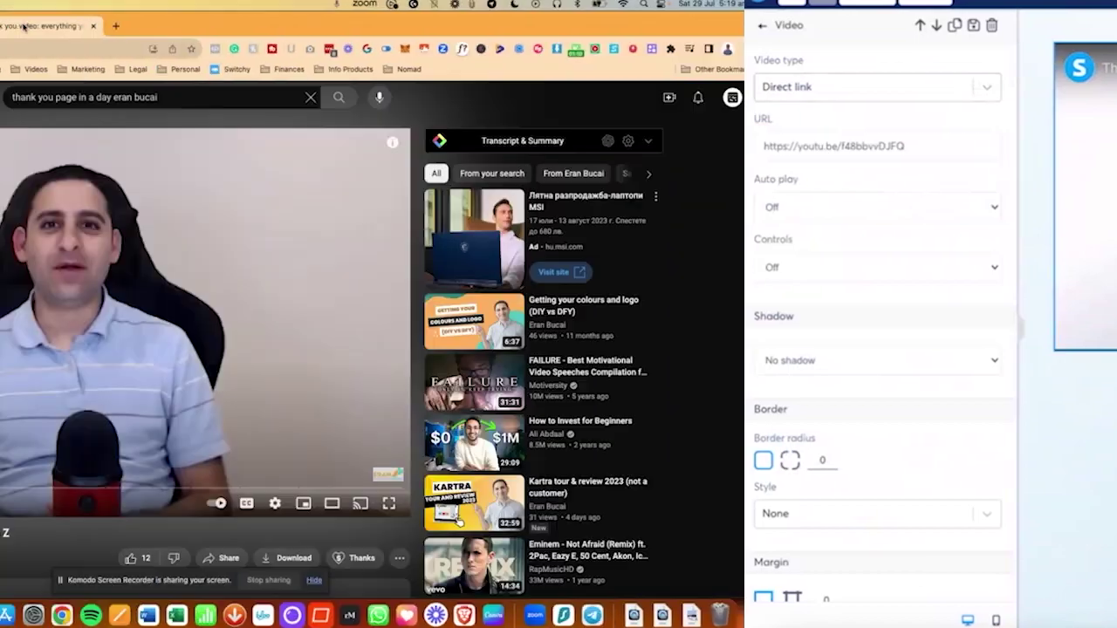
# - Replace the video element's default link with the YouTube Thank you video's URL
pyautogui.click(284, 48)
pyautogui.hotkey('ctrl', 'c')
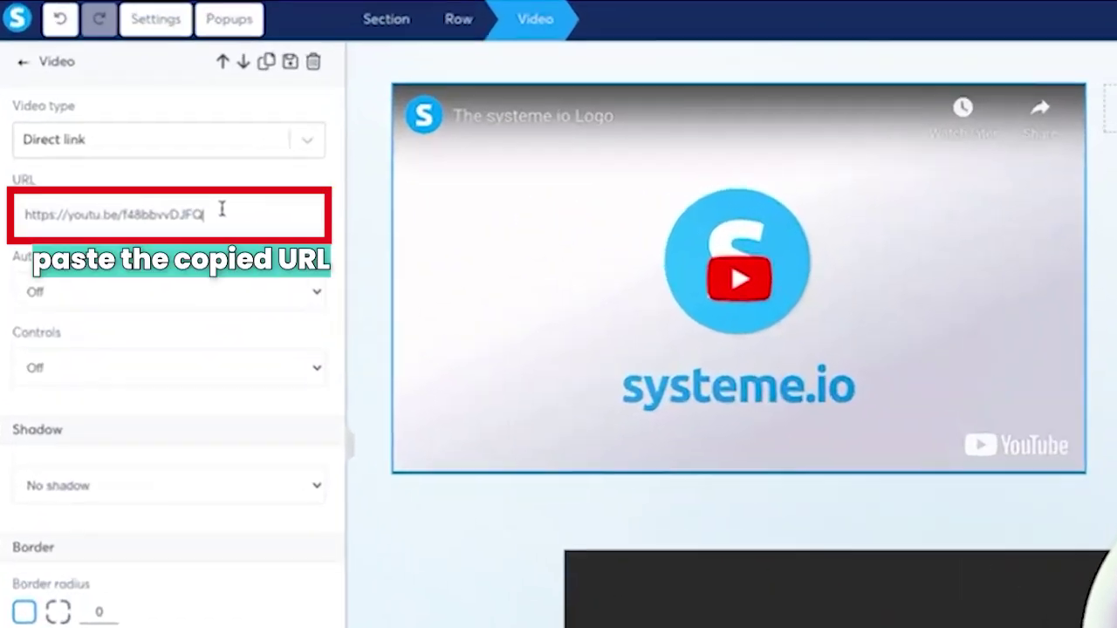
pyautogui.tripleClick(223, 208)
pyautogui.hotkey('ctrl', 'v')
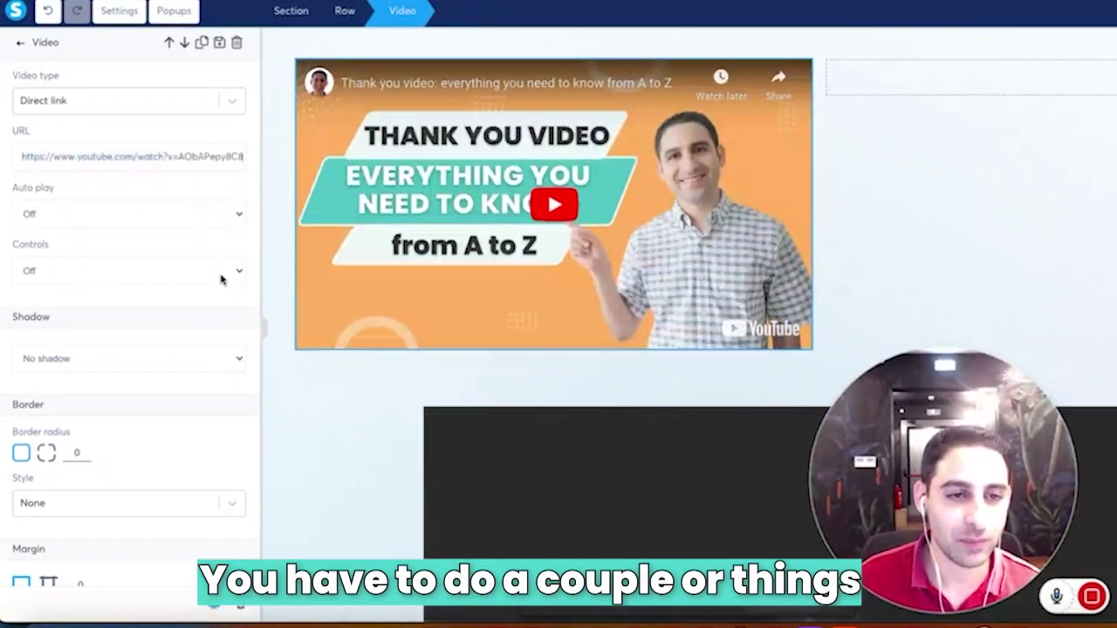
# - Set Controls to On and, after toggling it back and forth, leave Auto play On
pyautogui.click(222, 278)
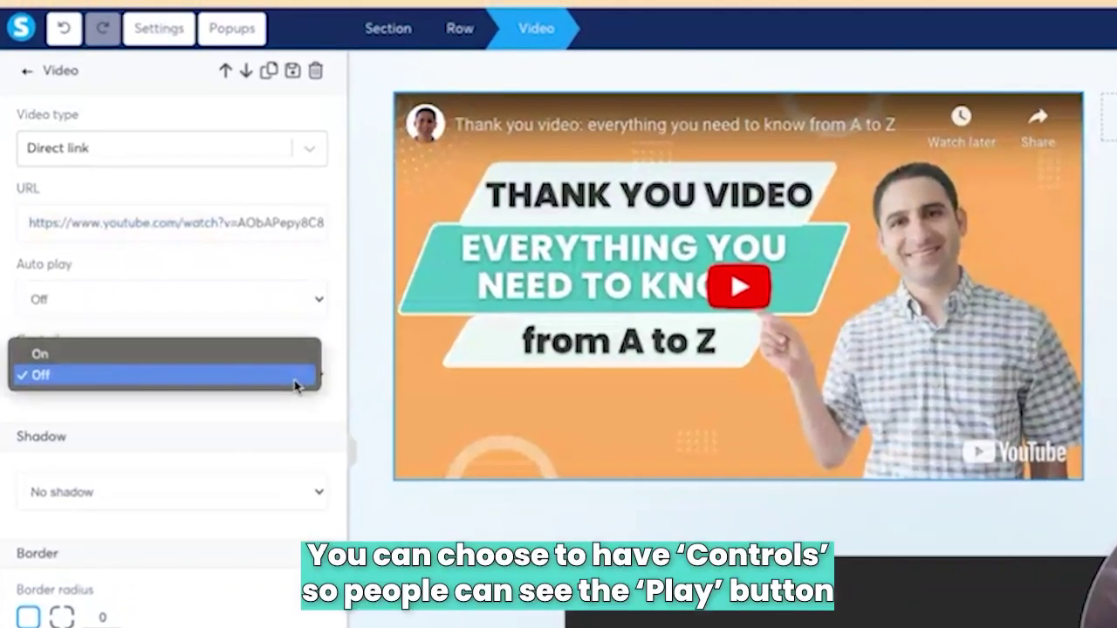
pyautogui.click(284, 354)
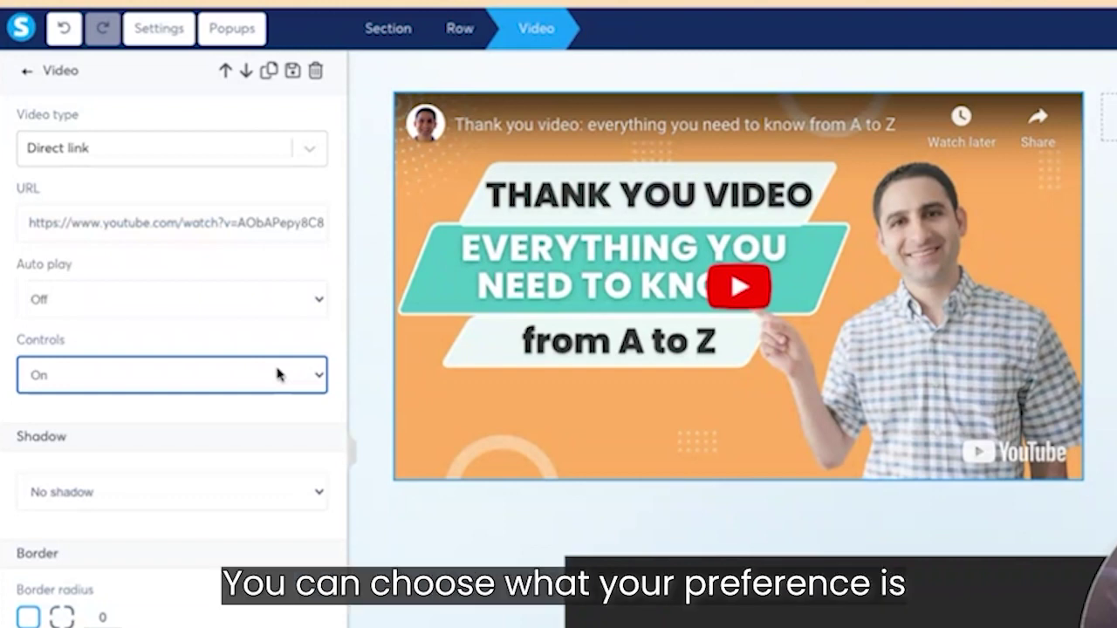
pyautogui.click(270, 306)
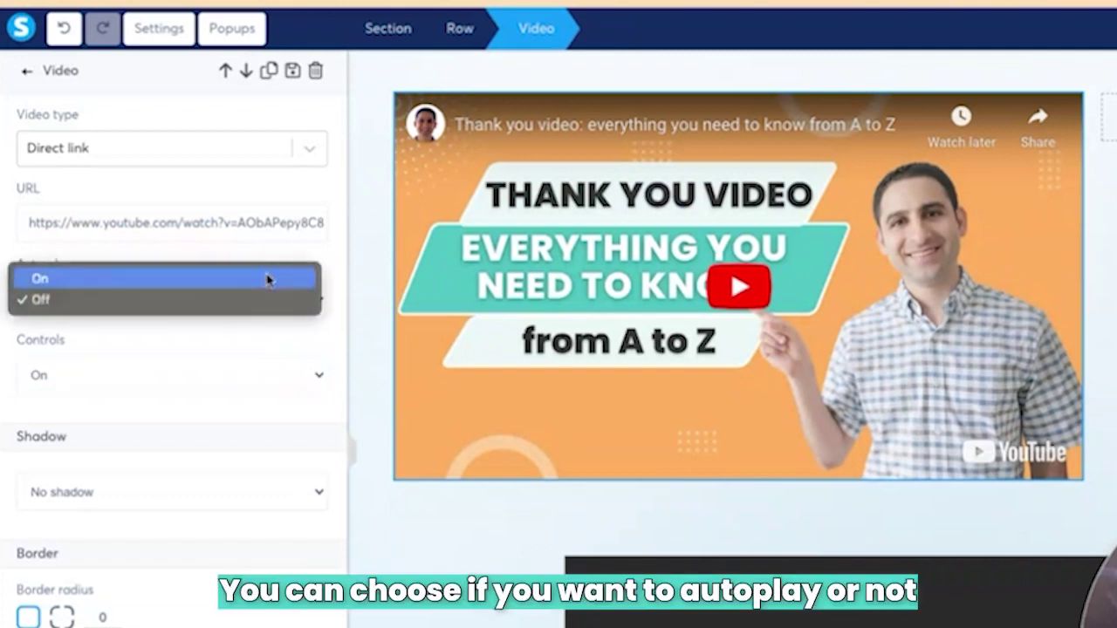
pyautogui.click(270, 279)
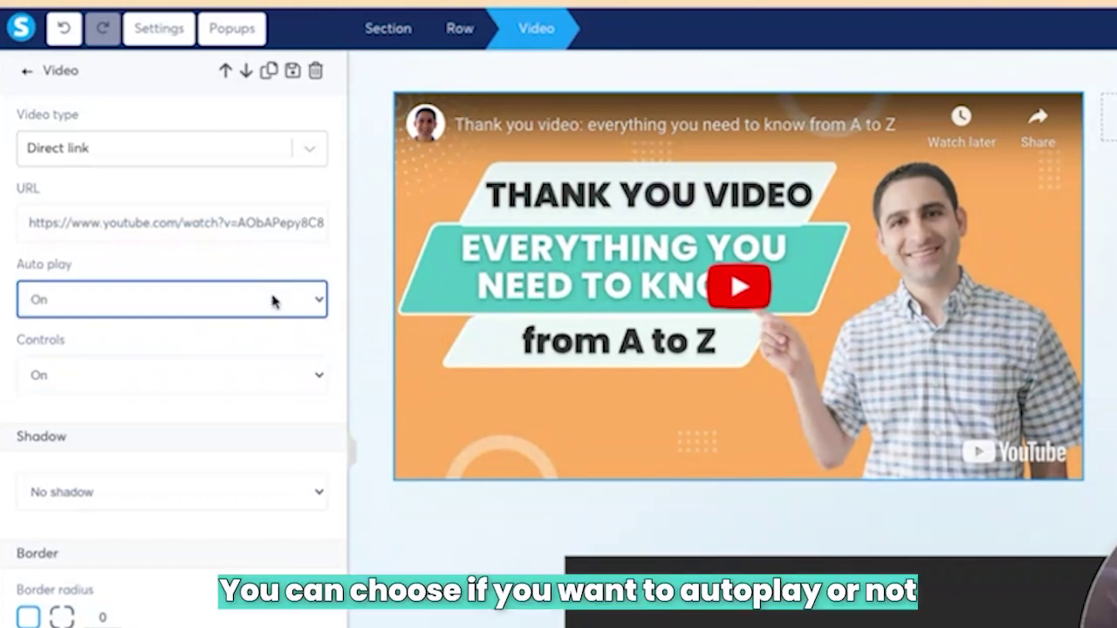
pyautogui.click(272, 301)
pyautogui.click(265, 319)
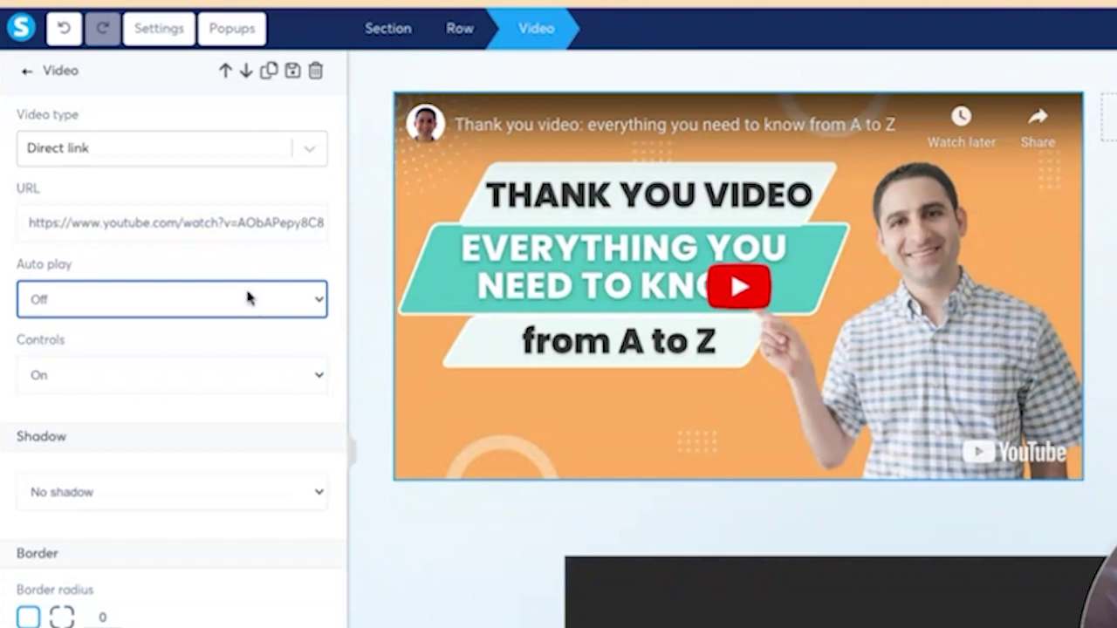
pyautogui.click(248, 298)
pyautogui.click(228, 278)
pyautogui.click(231, 301)
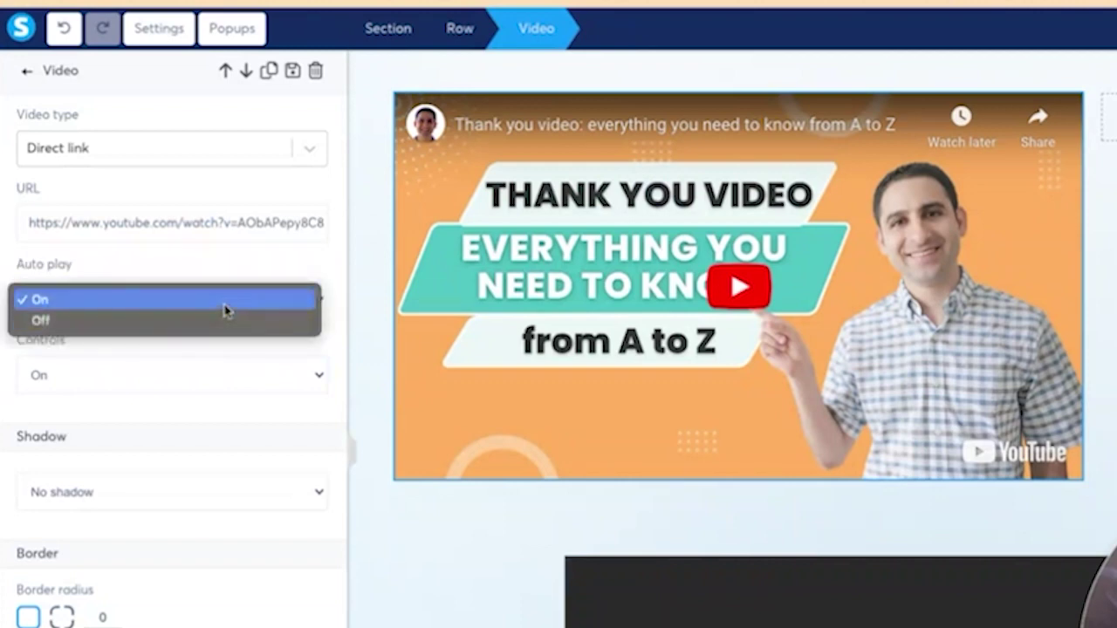
pyautogui.click(226, 299)
pyautogui.scroll(-2, 216, 288)
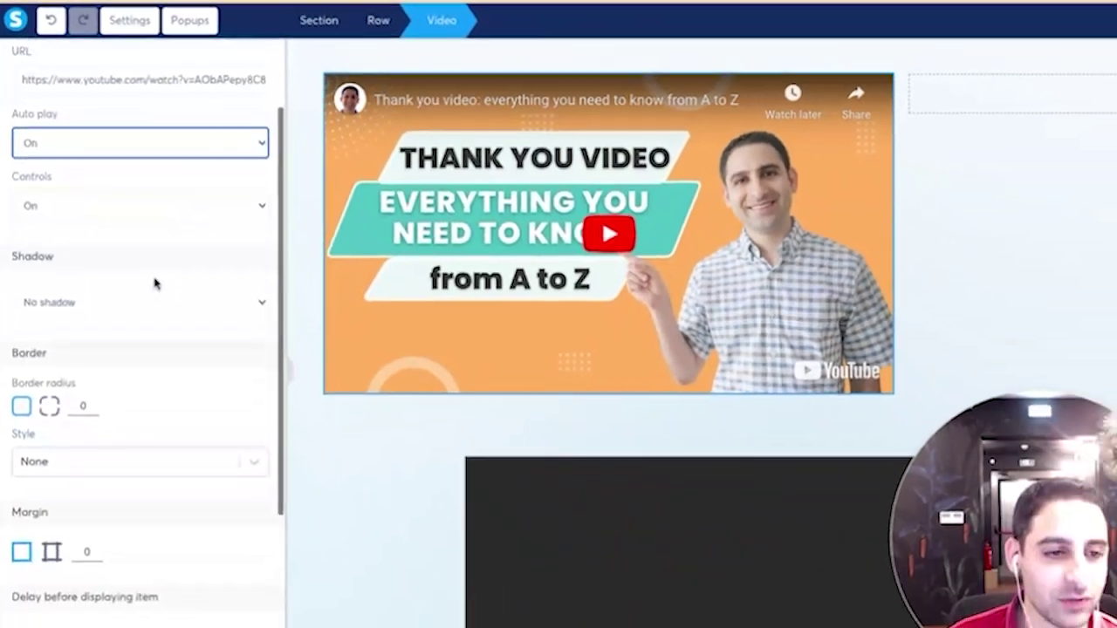
# - Try hard and soft inner shadows, then give the video the Dark with highlight shadow
pyautogui.scroll(-2, 114, 524)
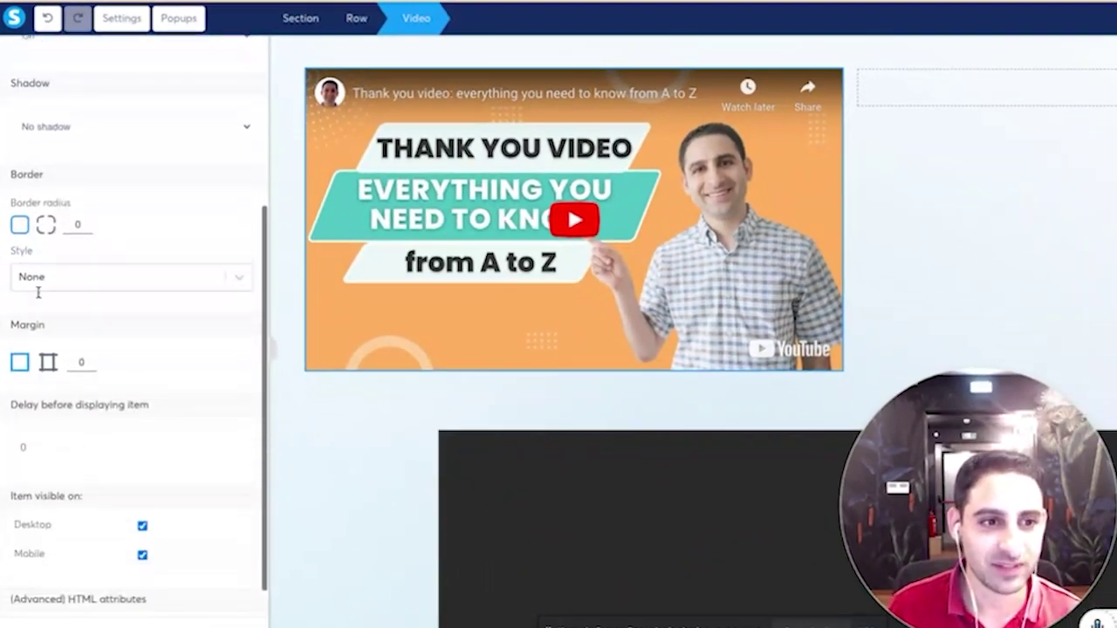
pyautogui.click(121, 276)
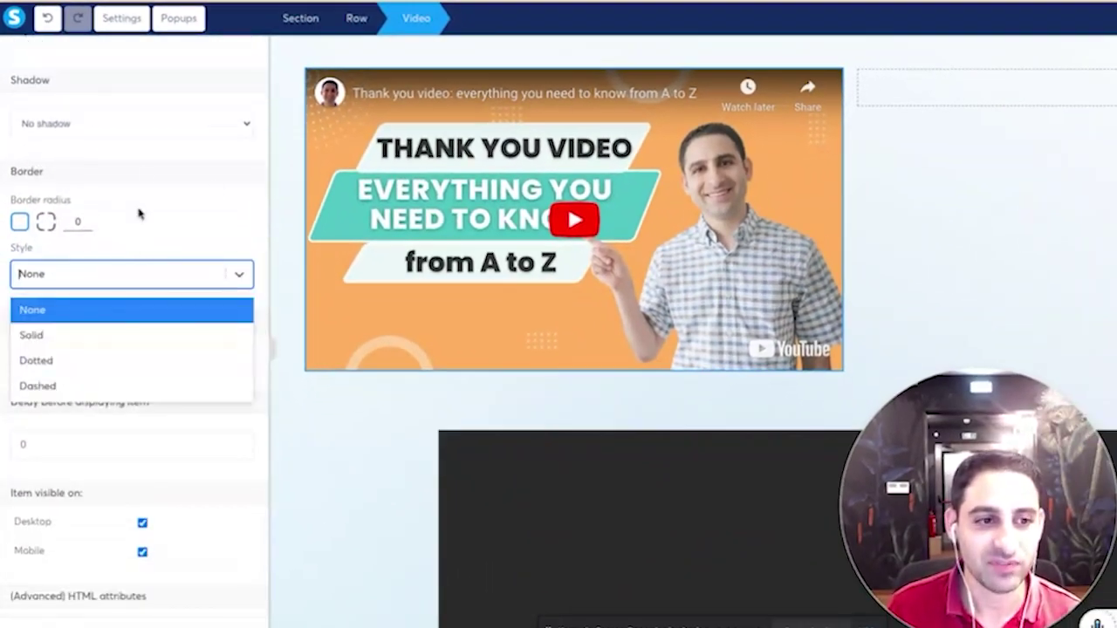
pyautogui.click(142, 133)
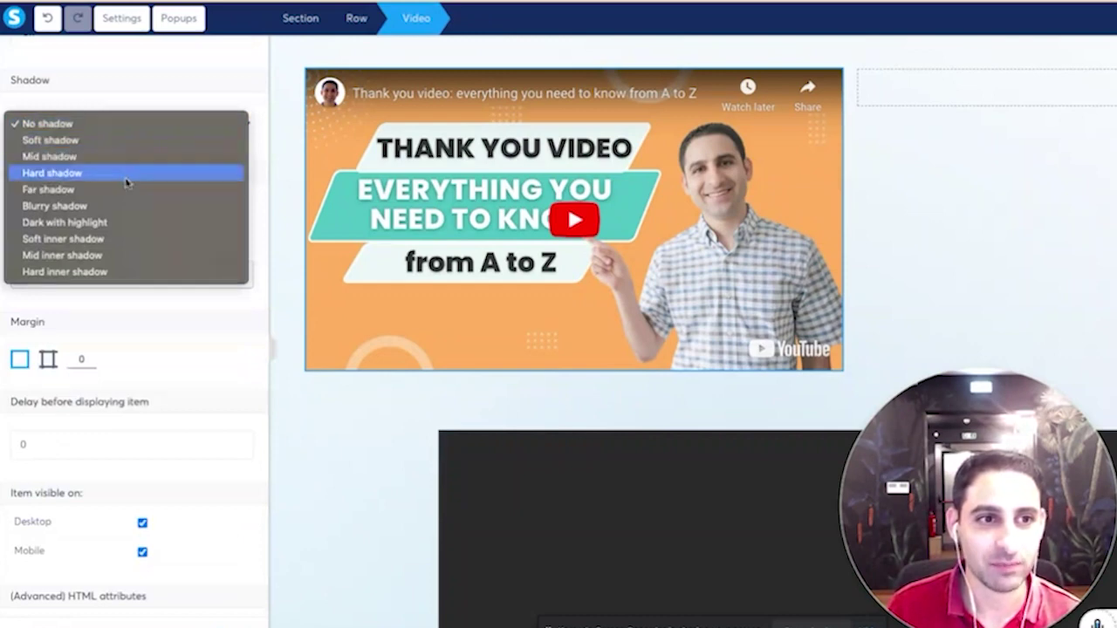
pyautogui.click(127, 177)
pyautogui.click(150, 131)
pyautogui.click(123, 185)
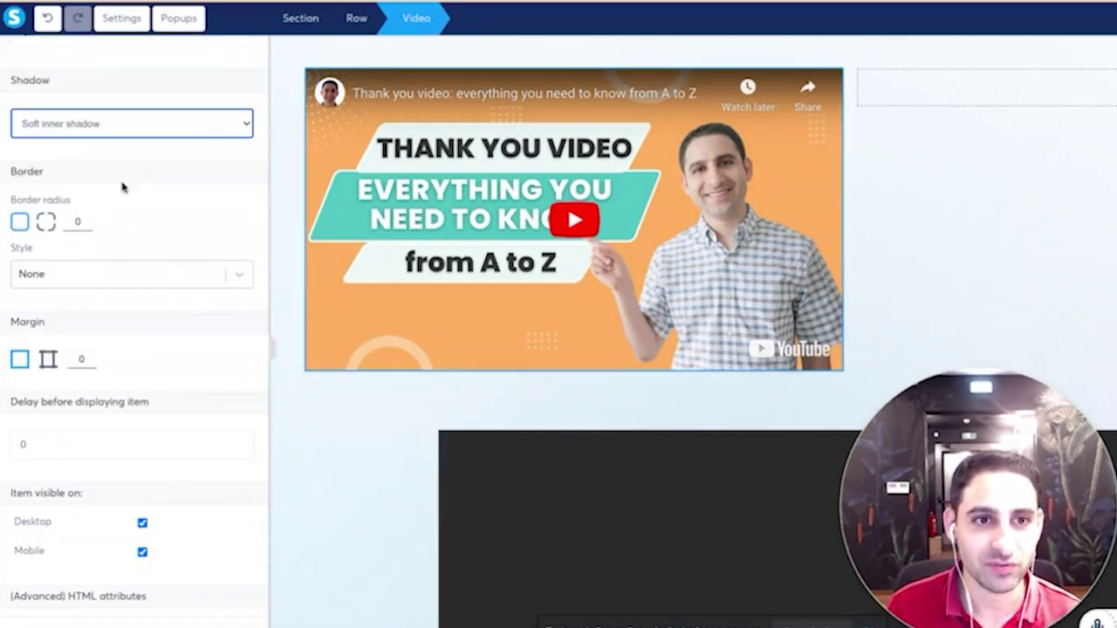
pyautogui.click(140, 124)
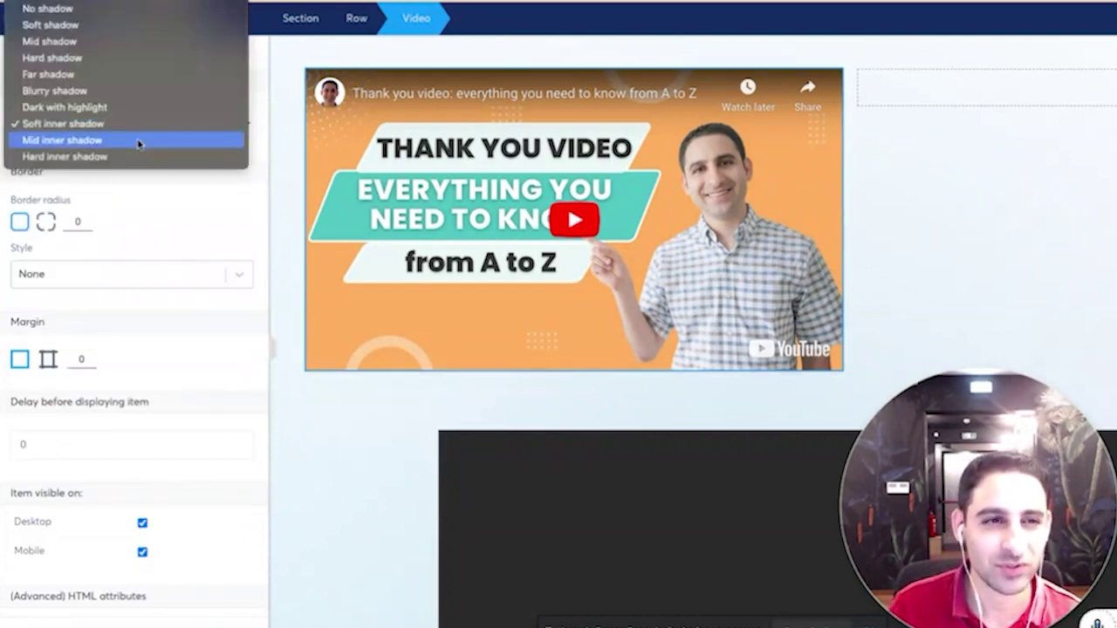
pyautogui.click(101, 107)
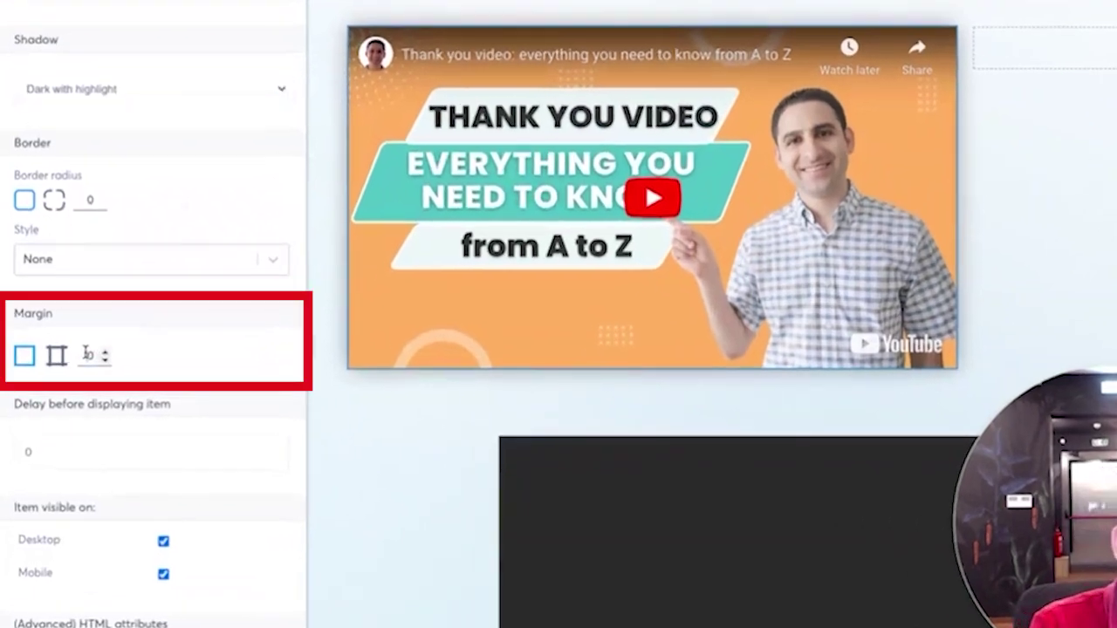
# - Set the video's margin to 40
pyautogui.click(87, 354)
pyautogui.write('2')
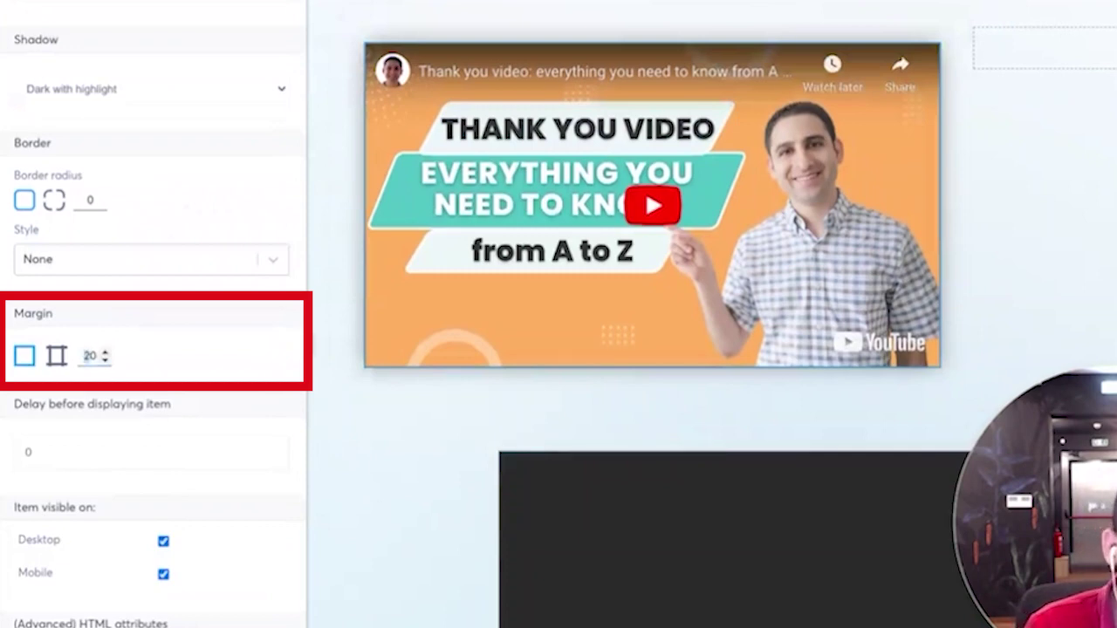
pyautogui.doubleClick(90, 355)
pyautogui.write('40')
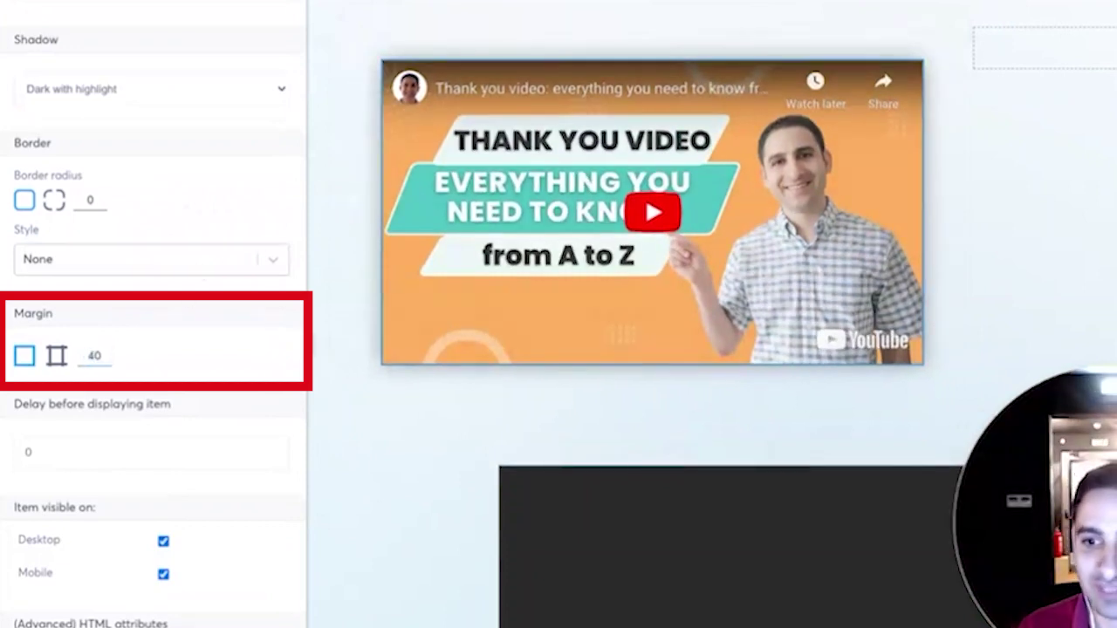
pyautogui.click(205, 259)
# - Give the video a solid red bottom-only border with width 7
pyautogui.click(140, 328)
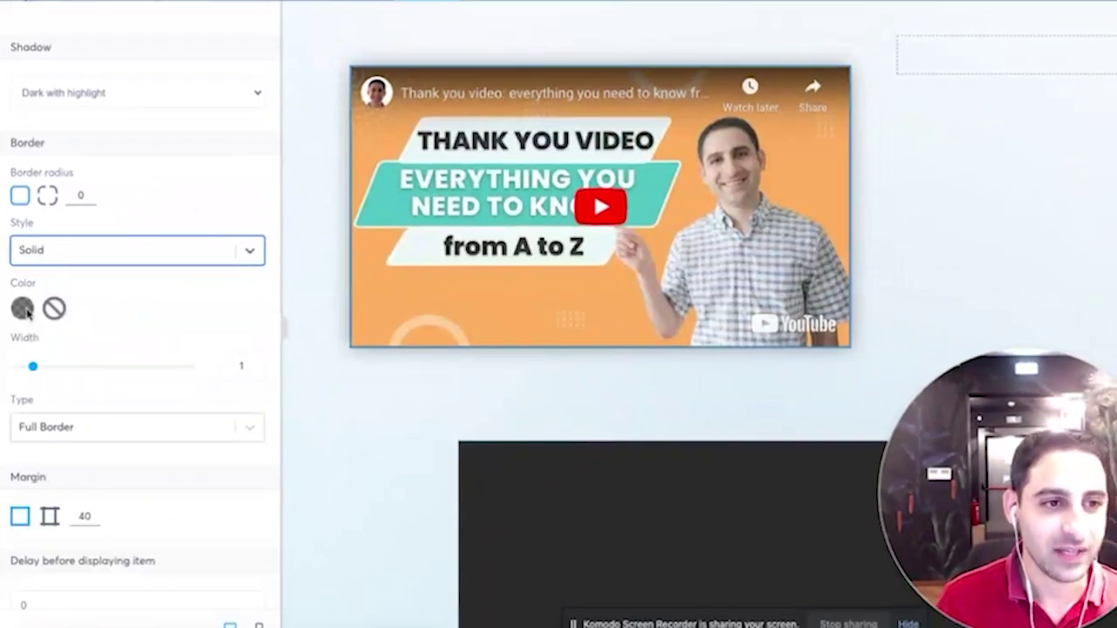
pyautogui.click(91, 433)
pyautogui.click(89, 491)
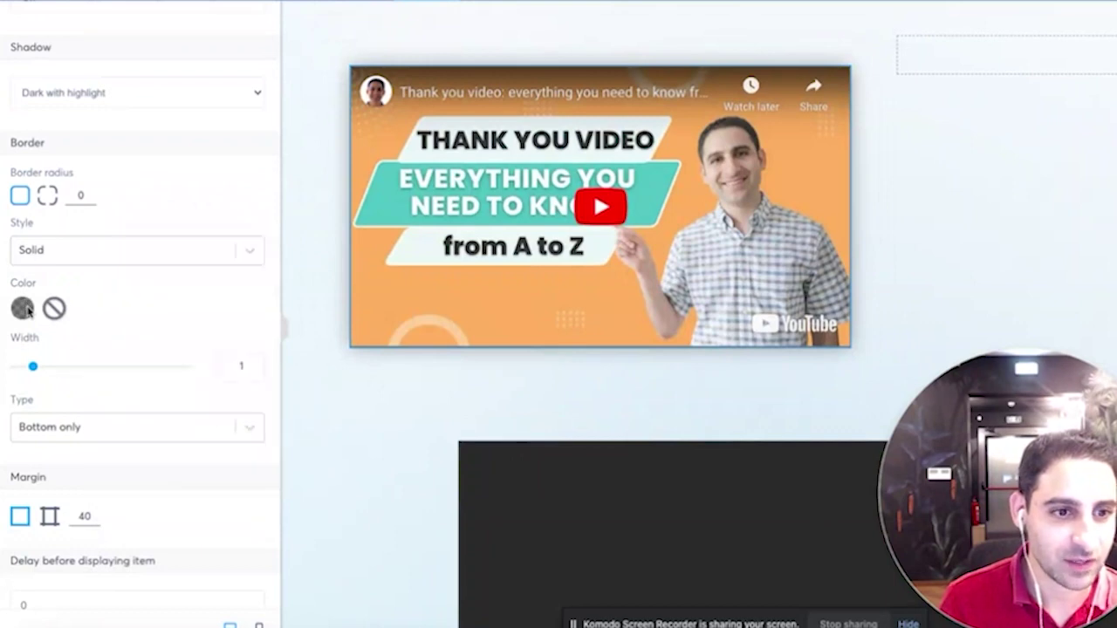
pyautogui.click(22, 308)
pyautogui.click(116, 449)
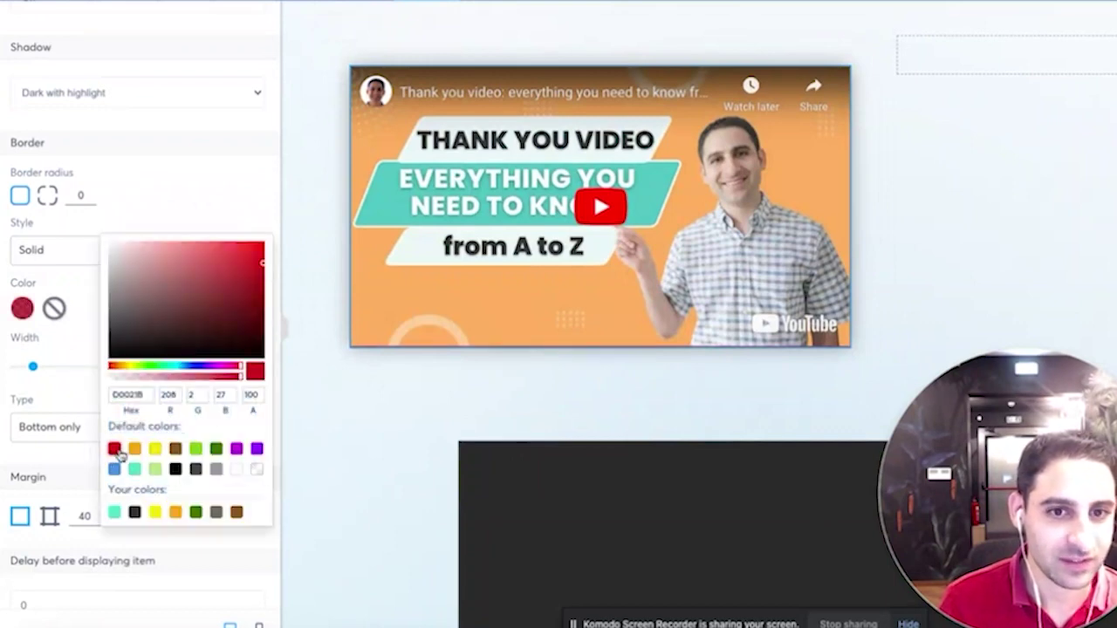
pyautogui.click(73, 332)
pyautogui.moveTo(32, 367); pyautogui.dragTo(136, 368)
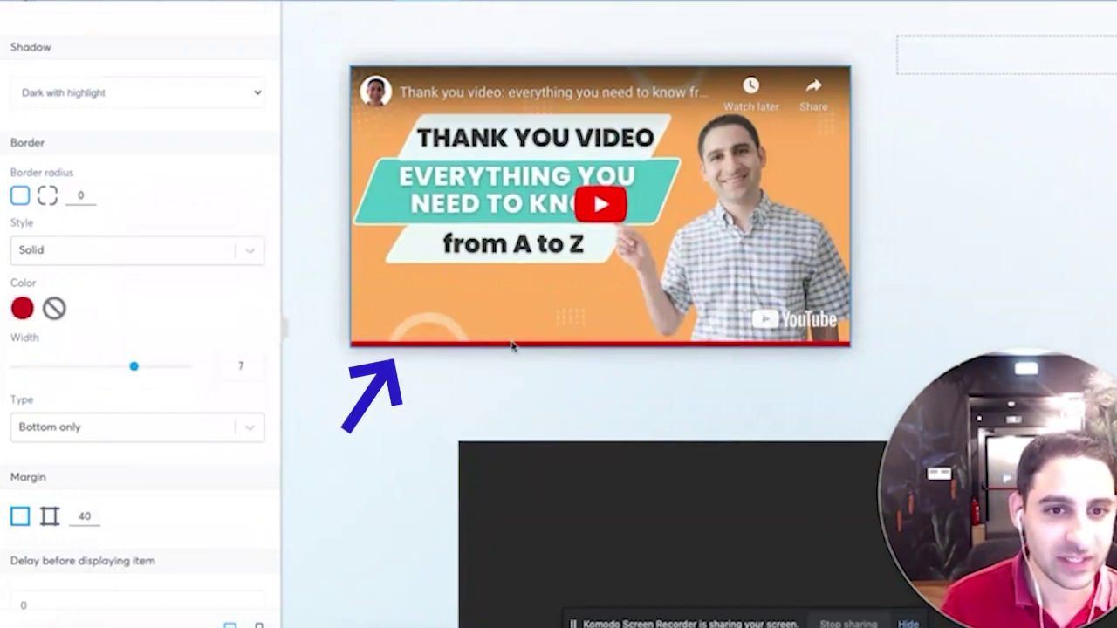
pyautogui.click(426, 356)
pyautogui.click(454, 342)
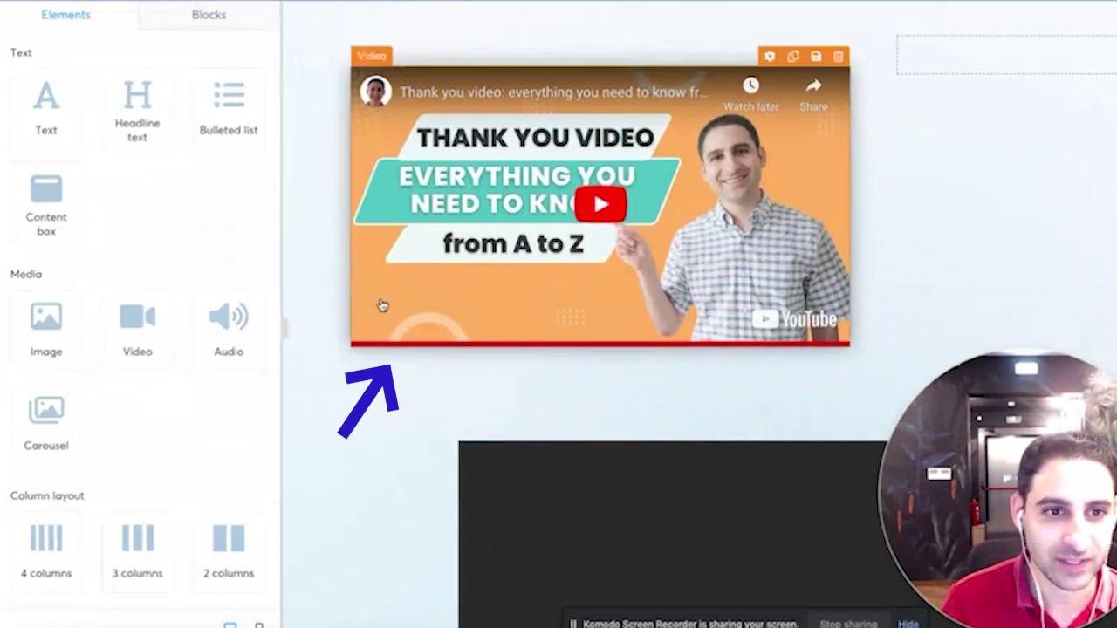
# - Switch the border to solid grey, then set the border style to None
pyautogui.scroll(-1, 114, 467)
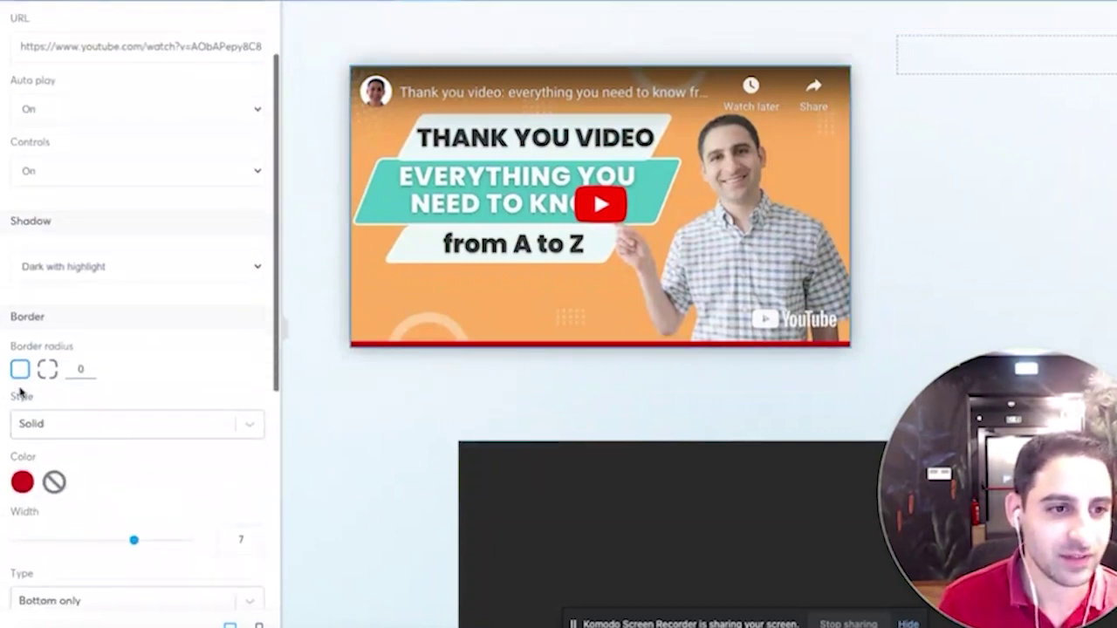
pyautogui.click(94, 433)
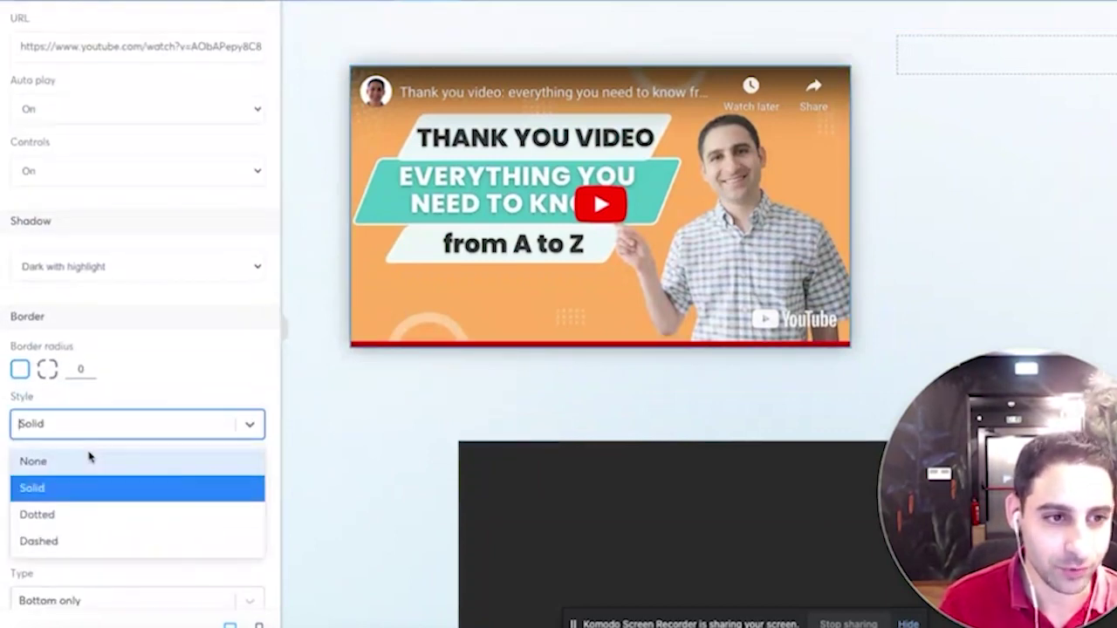
pyautogui.click(87, 460)
pyautogui.click(152, 423)
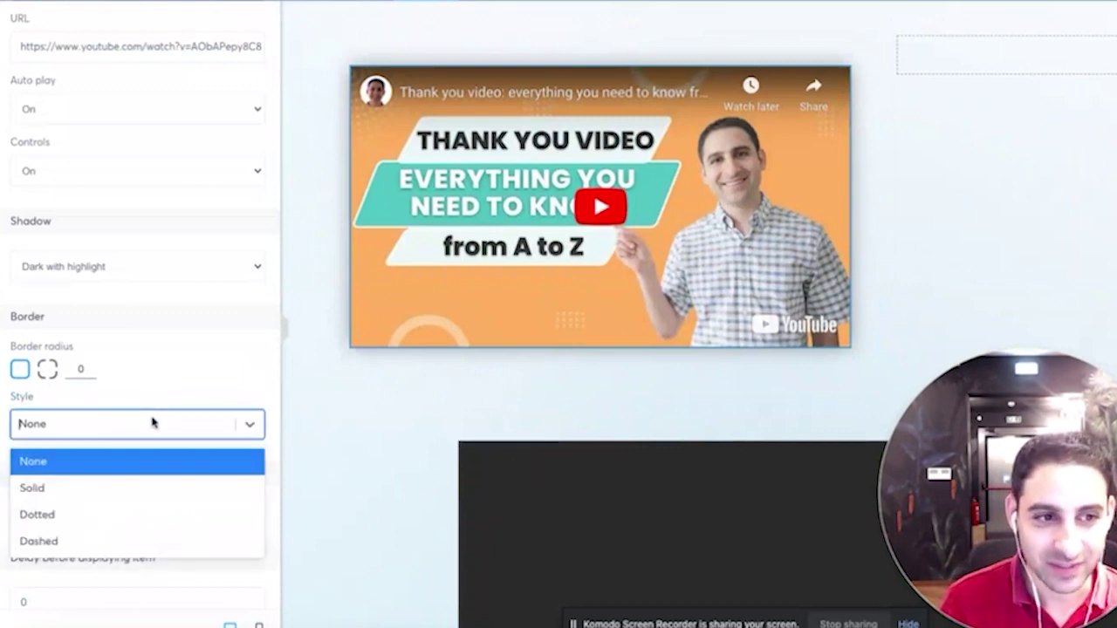
pyautogui.click(136, 485)
pyautogui.click(22, 481)
pyautogui.scroll(-1, 175, 515)
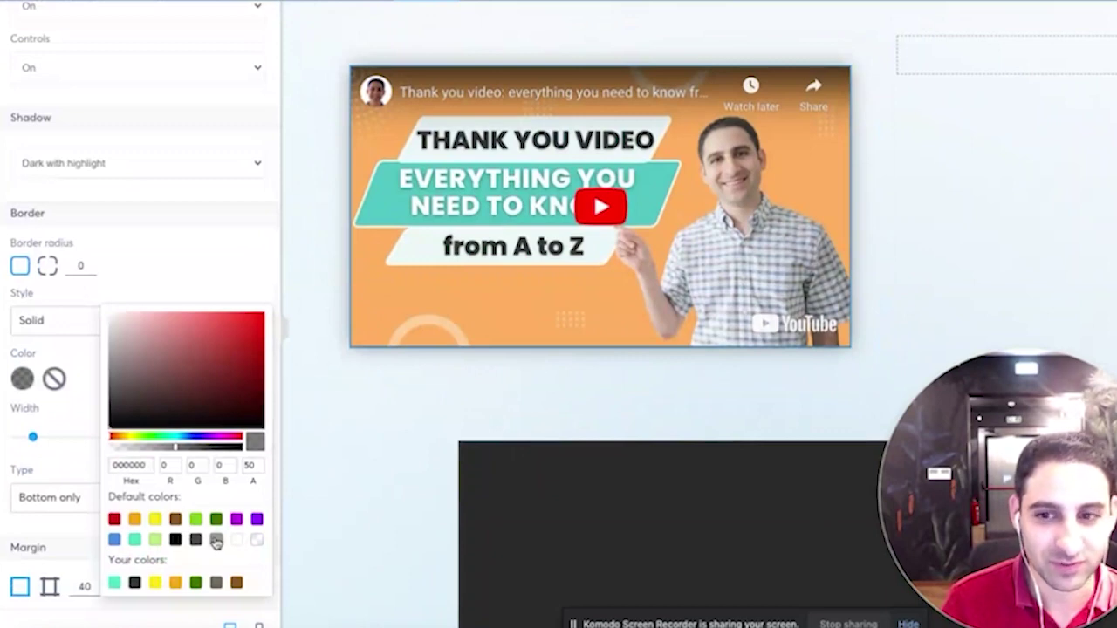
pyautogui.click(216, 541)
pyautogui.click(267, 260)
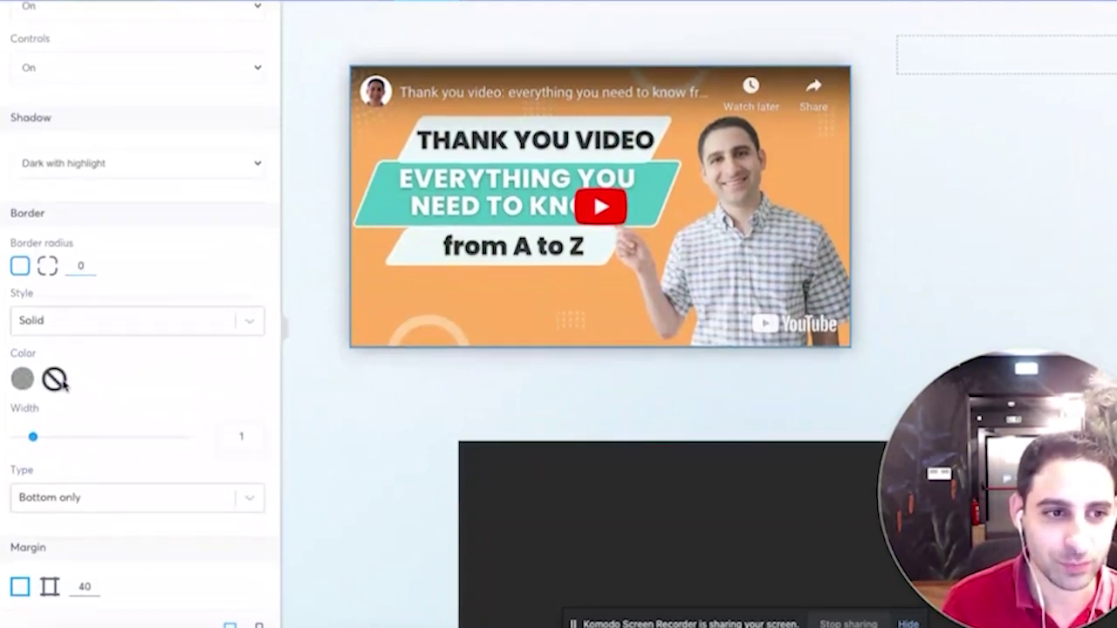
pyautogui.click(122, 314)
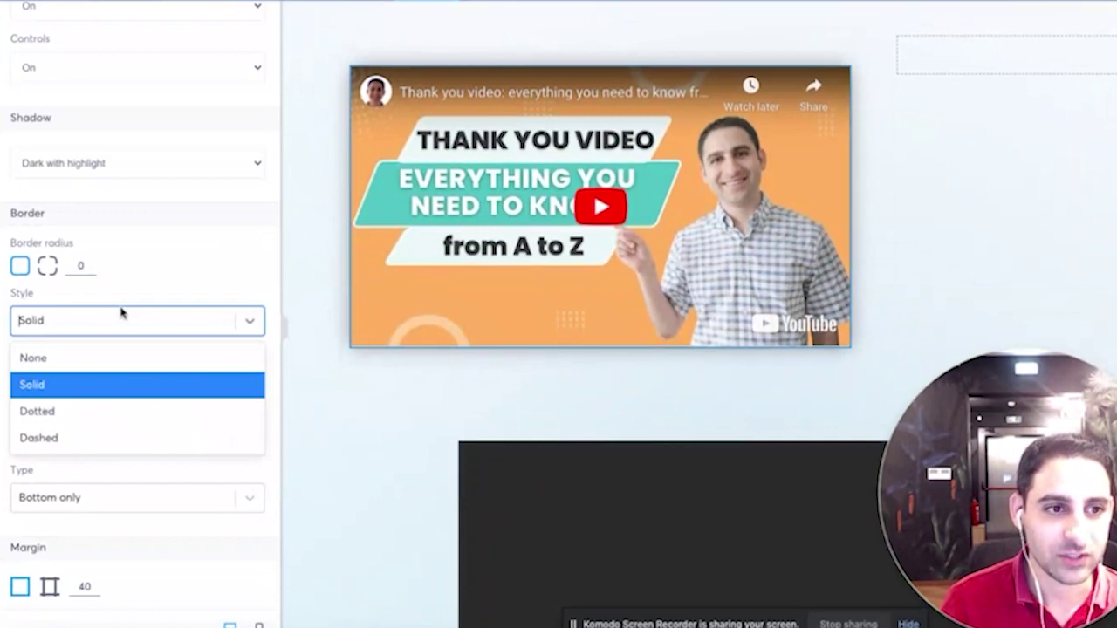
pyautogui.click(90, 358)
pyautogui.scroll(2, 163, 293)
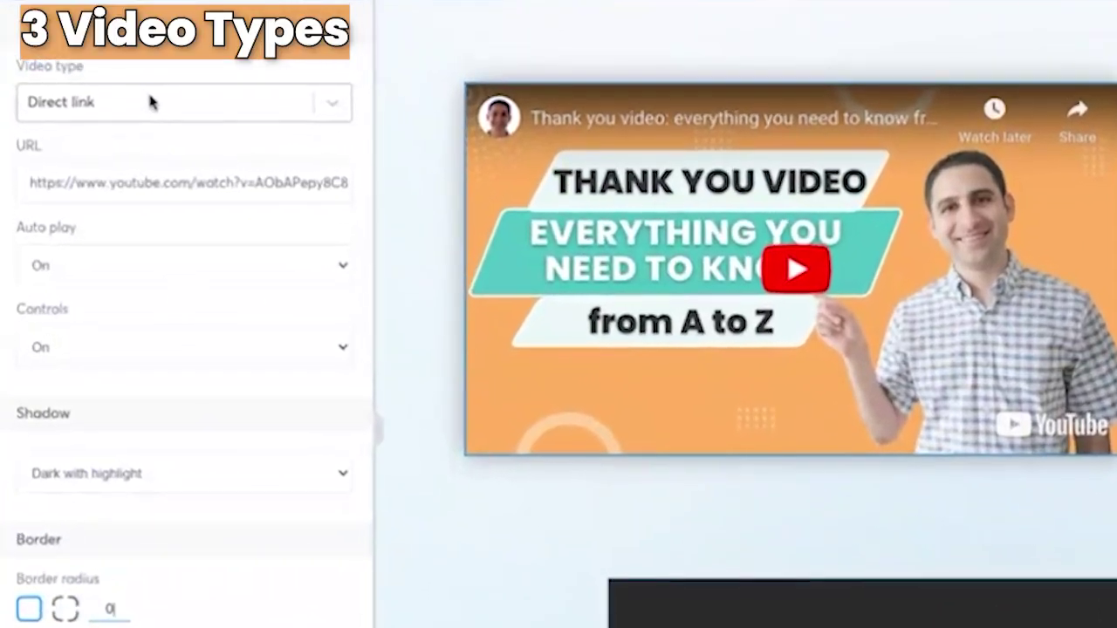
# - Switch the video type to Custom embed and open its HTML code editor
pyautogui.click(148, 102)
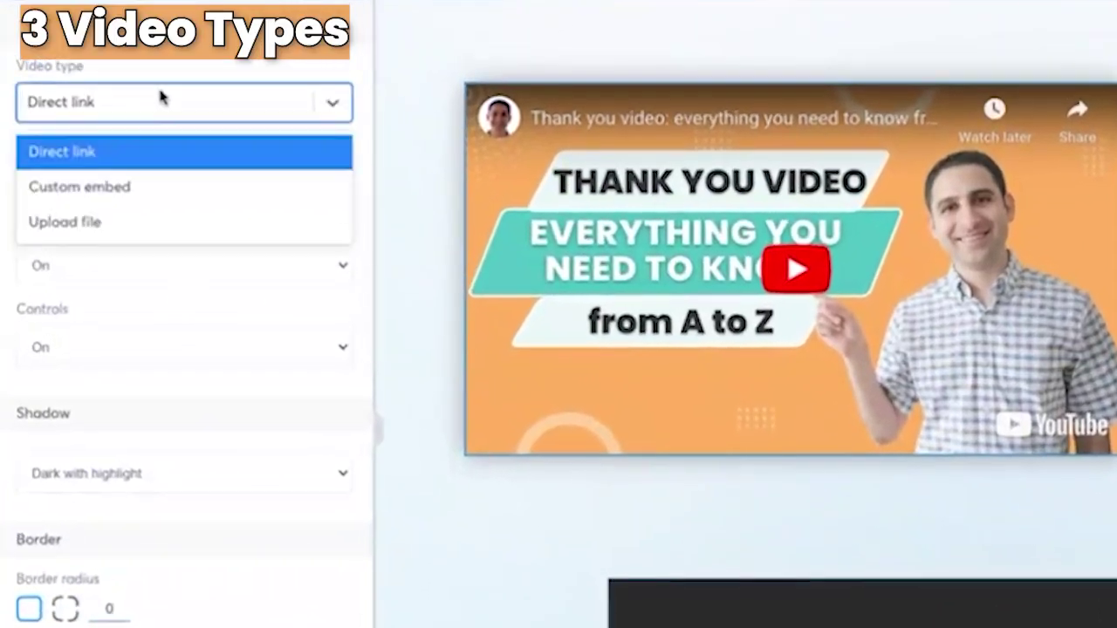
pyautogui.click(120, 189)
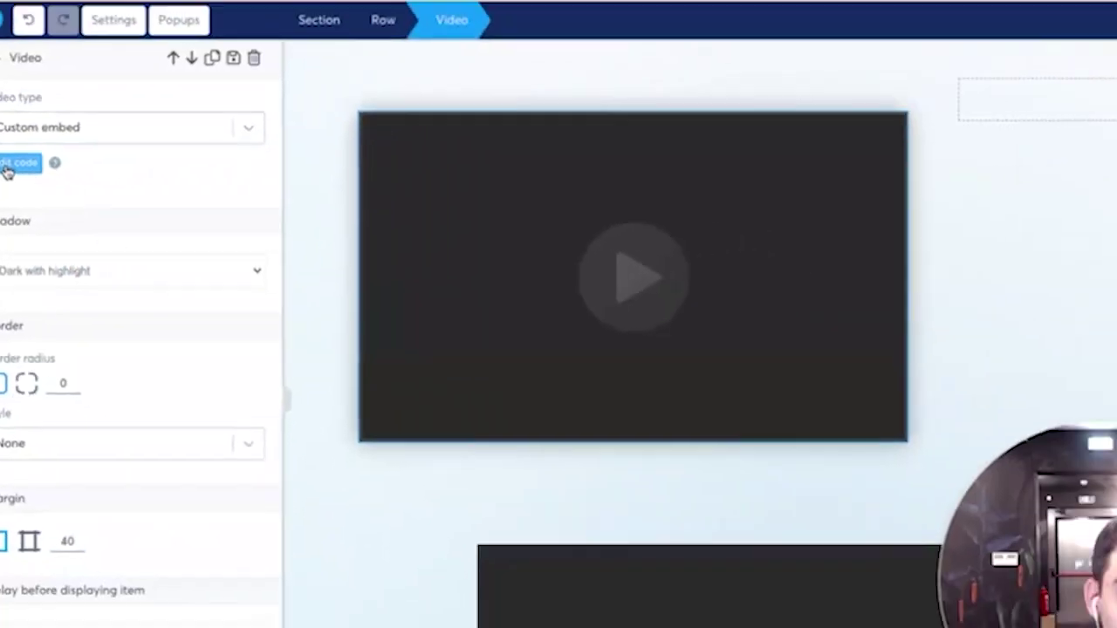
pyautogui.click(51, 144)
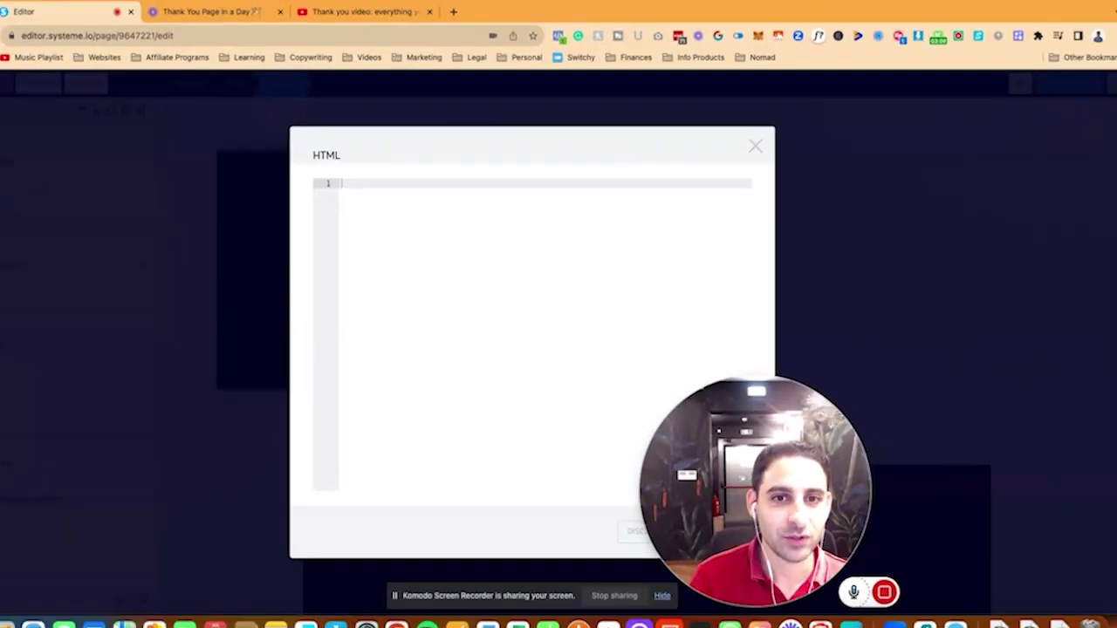
# - Copy the embed code of the Thank You Page in a Day Loom video
pyautogui.click(210, 12)
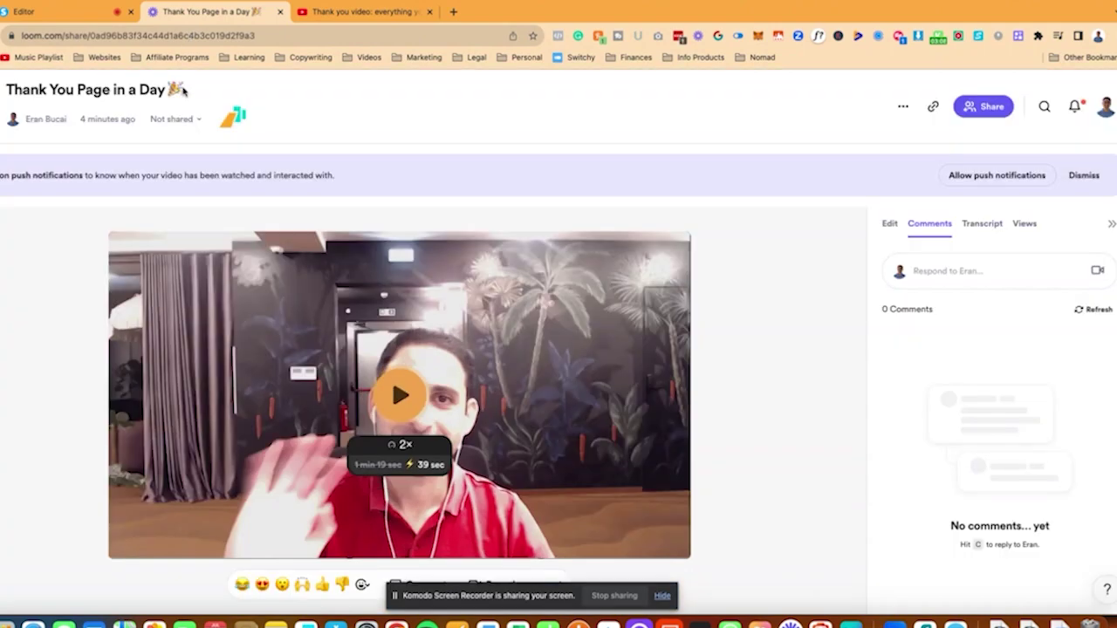
pyautogui.click(987, 108)
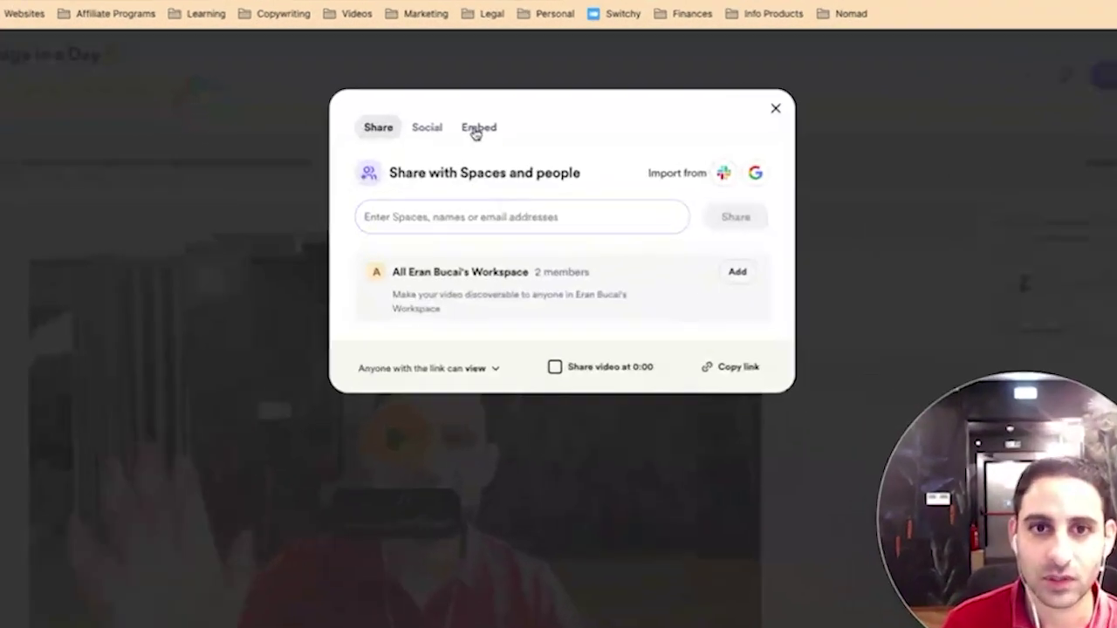
pyautogui.click(464, 150)
pyautogui.click(695, 328)
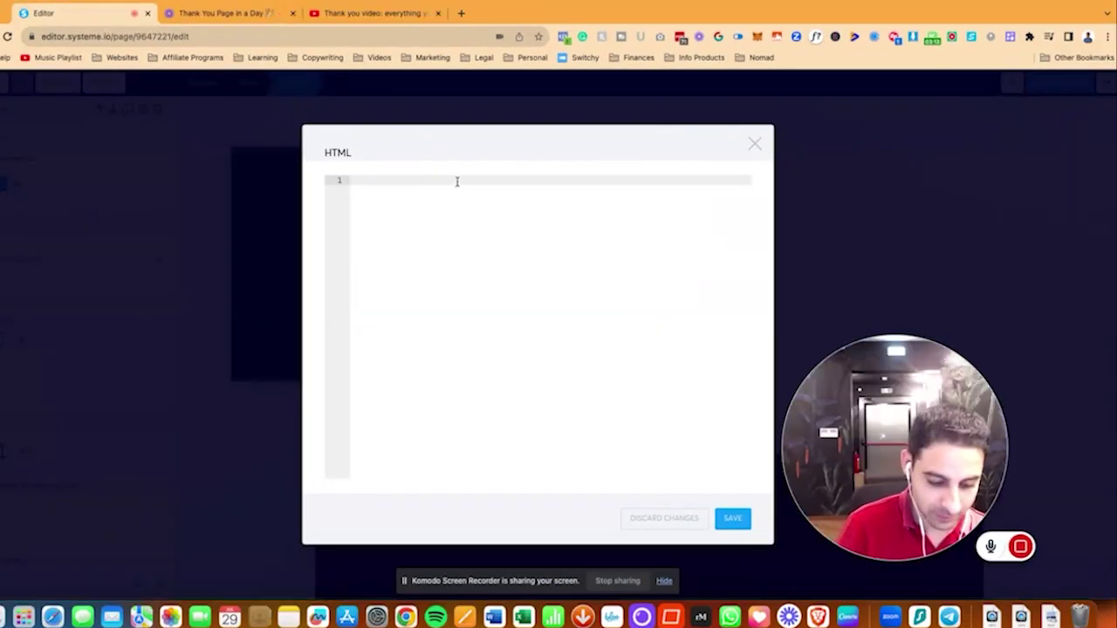
# - Paste the Loom embed code into the HTML editor and save it
pyautogui.press('super+v')
pyautogui.click(732, 518)
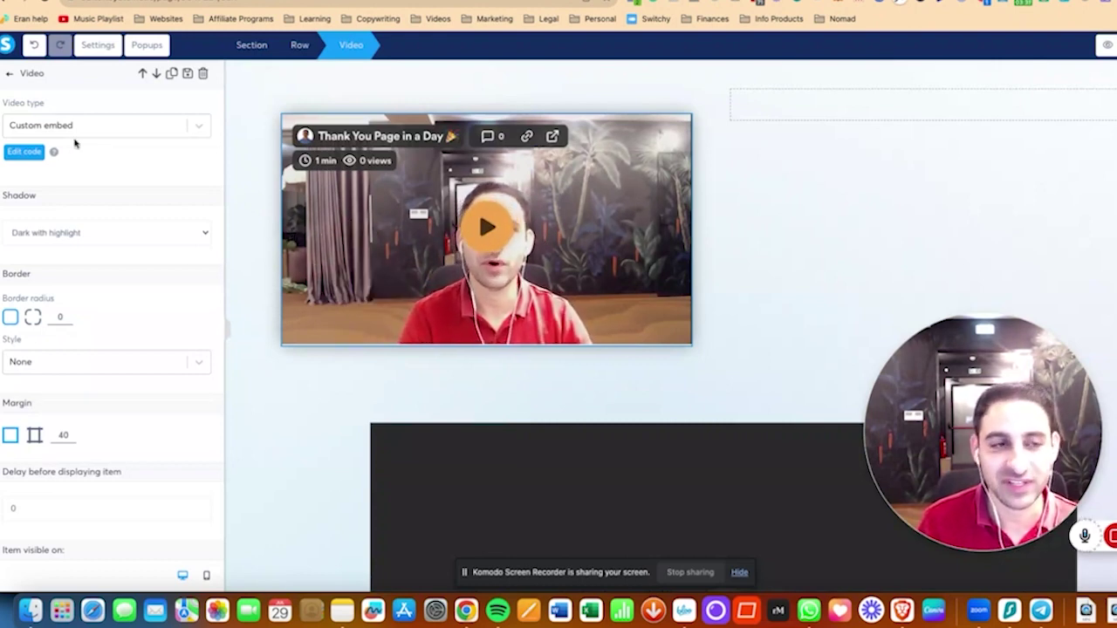
# - Set the video type to Upload file and insert ThankYouPageinaDay.mp4 from Downloads
pyautogui.click(201, 127)
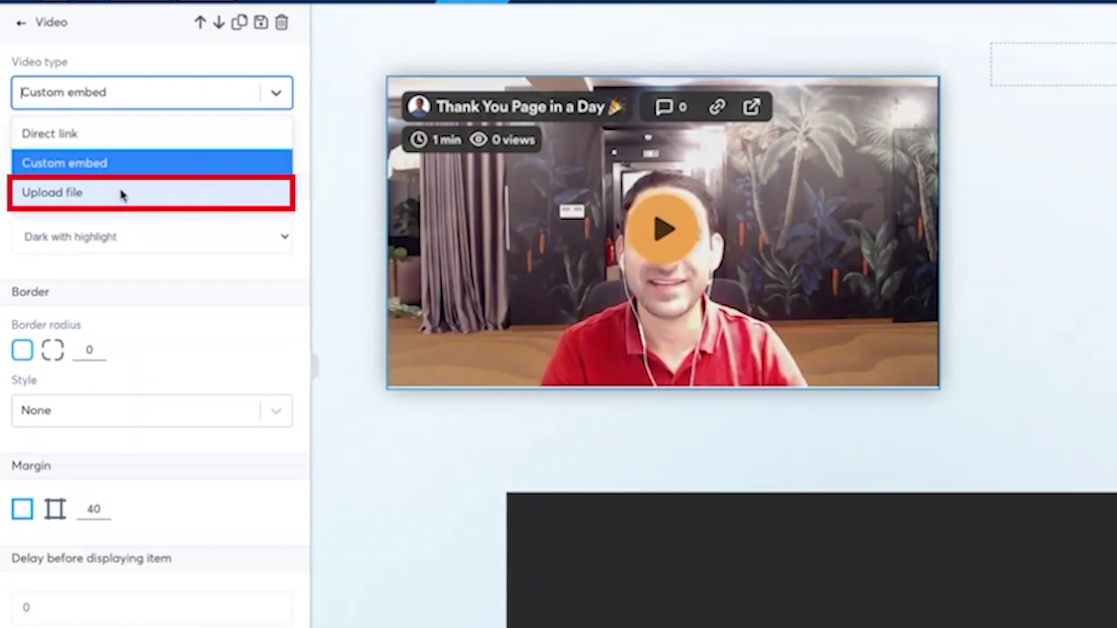
pyautogui.click(84, 200)
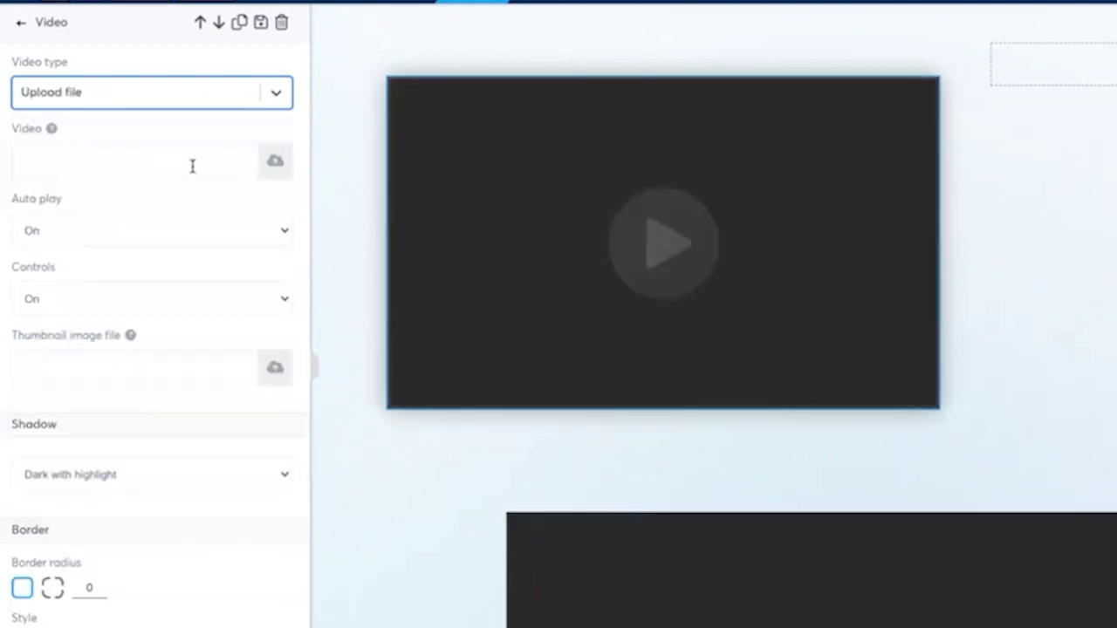
pyautogui.click(276, 163)
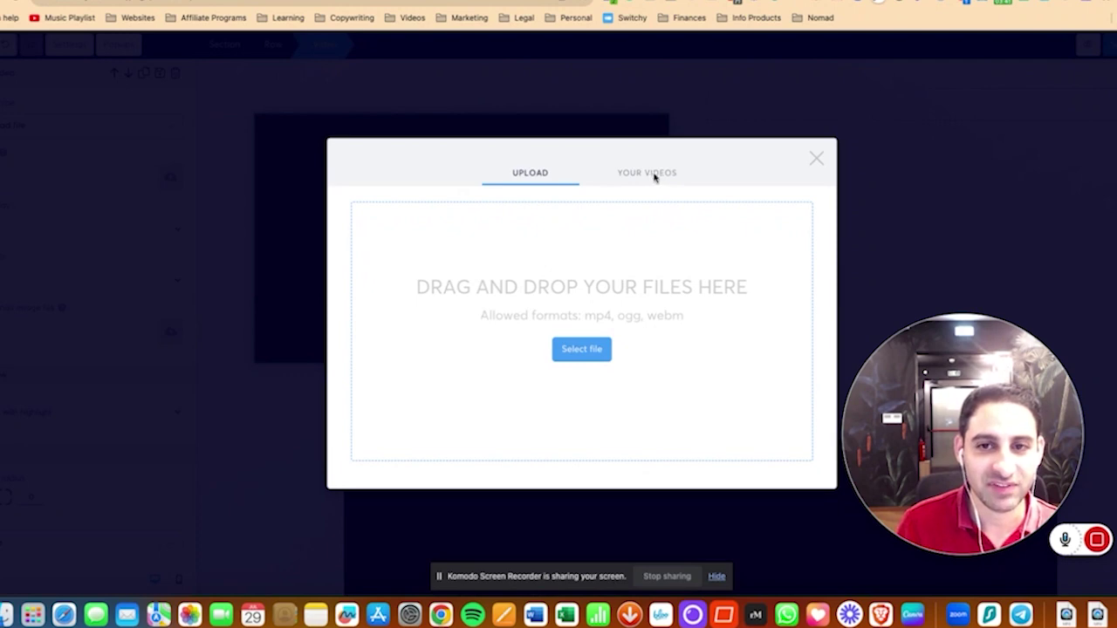
pyautogui.click(650, 173)
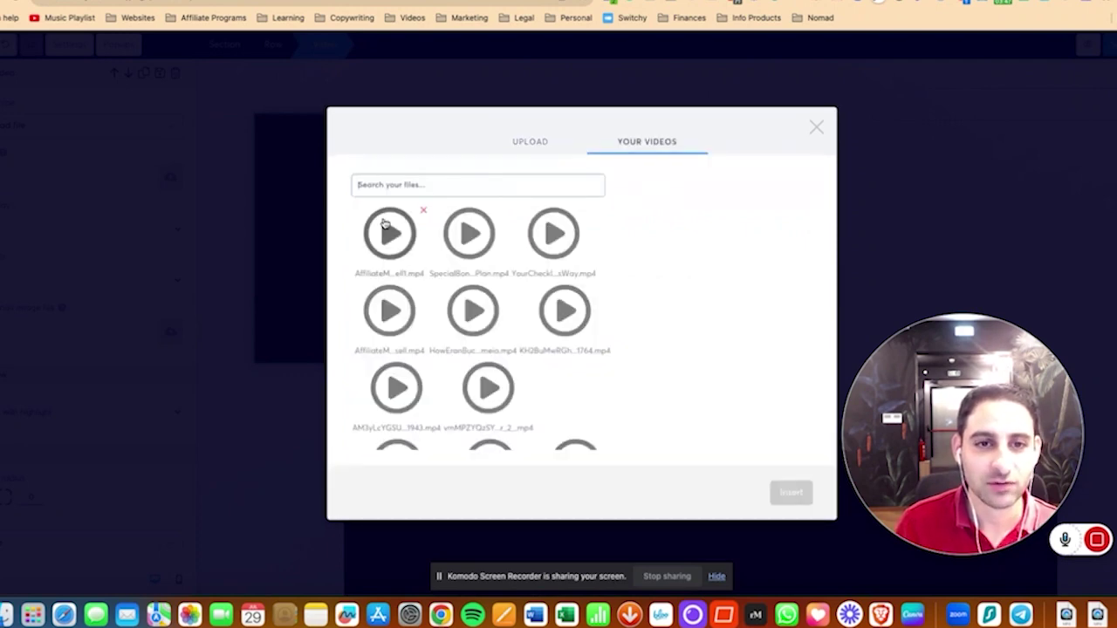
pyautogui.click(533, 141)
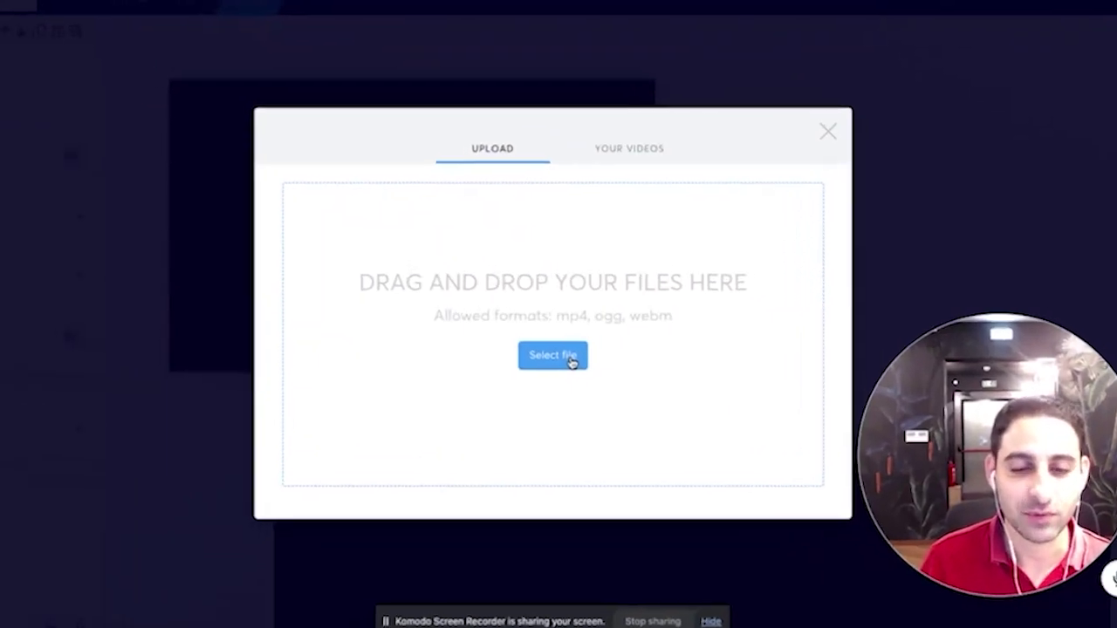
pyautogui.click(563, 365)
pyautogui.click(293, 166)
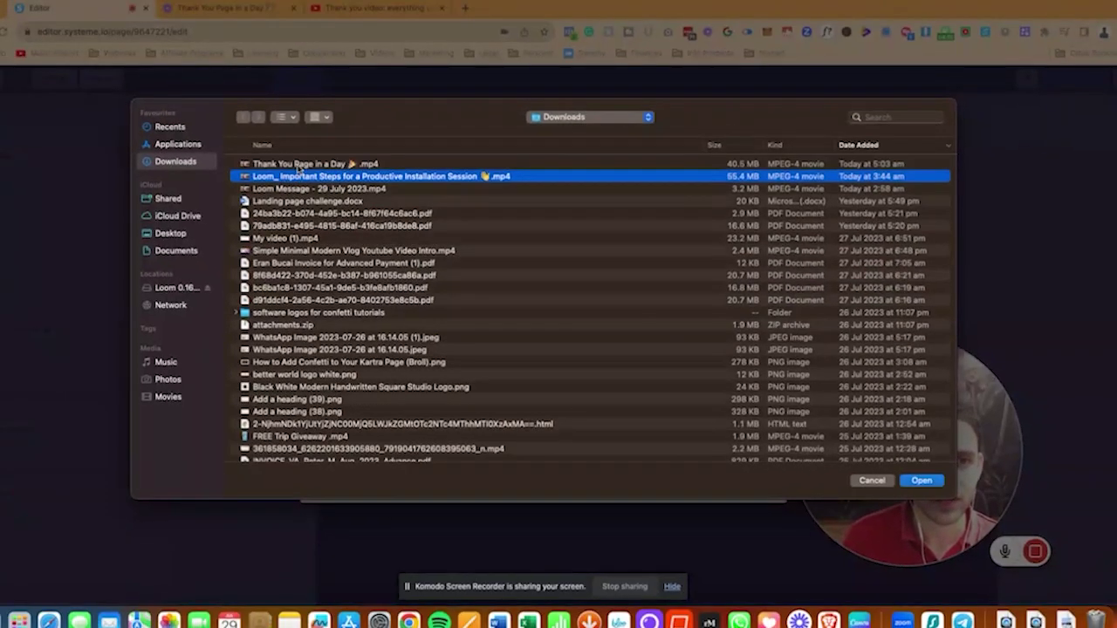
pyautogui.click(297, 164)
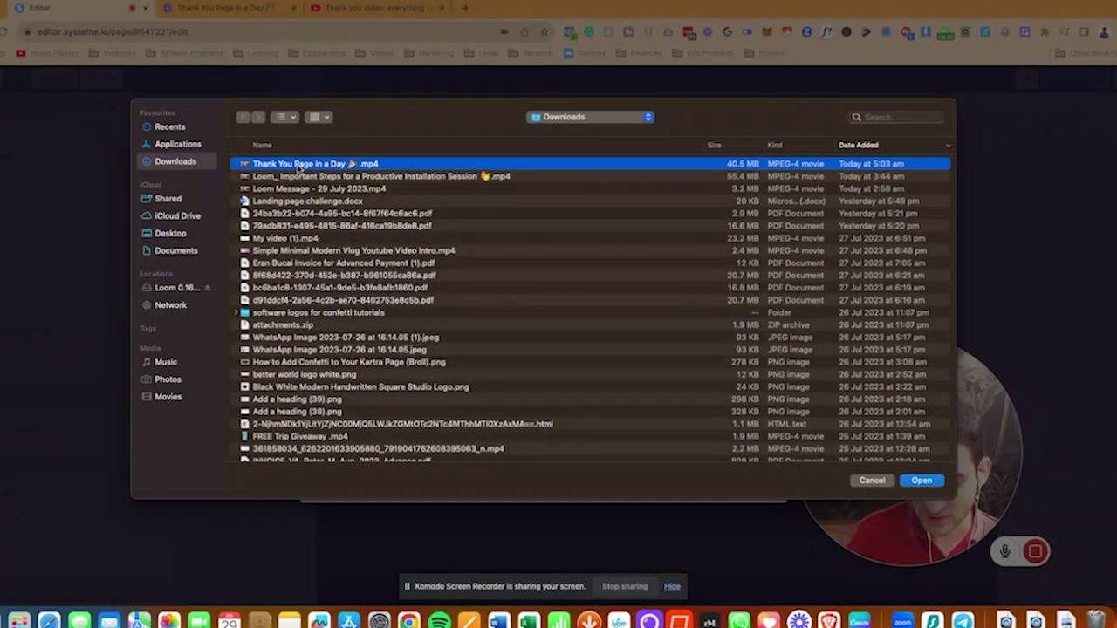
pyautogui.doubleClick(297, 164)
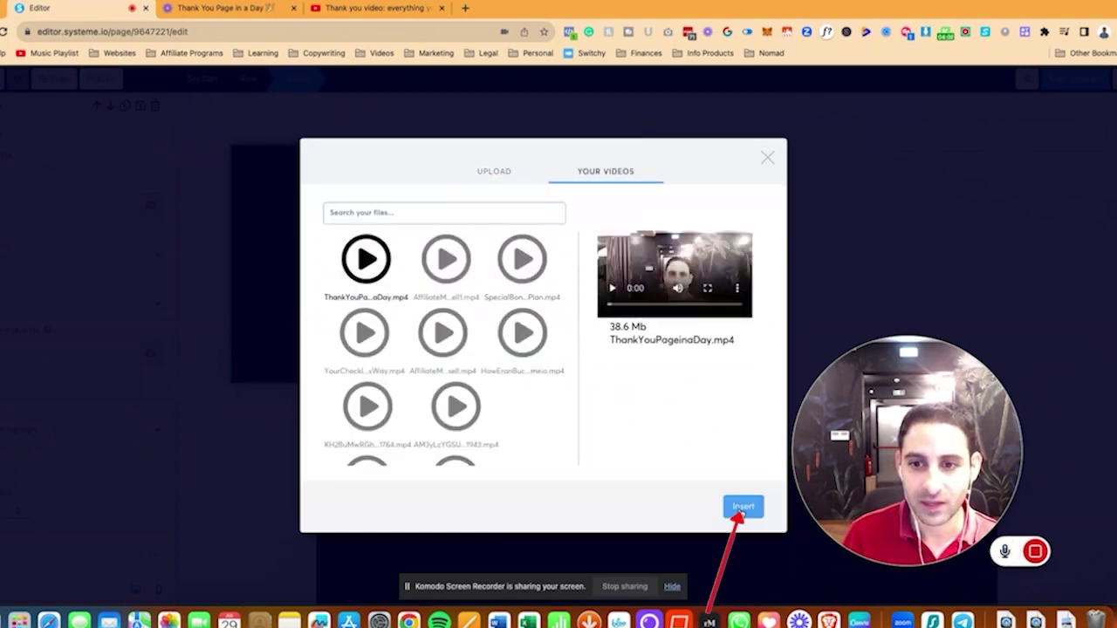
pyautogui.click(741, 509)
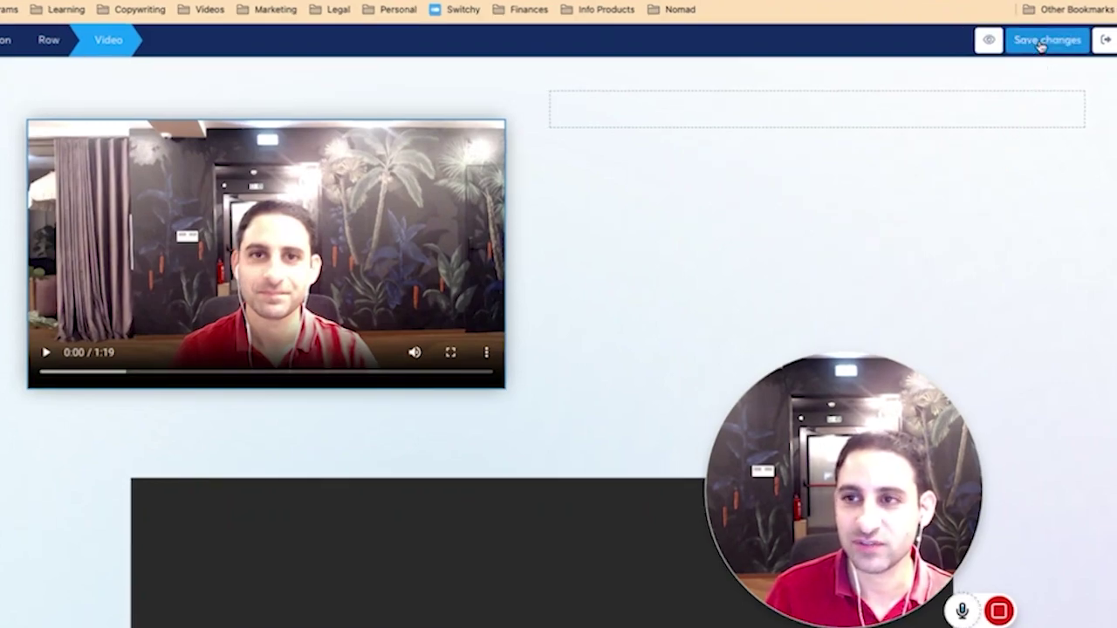
# - Preview the page, unmute and pause the autoplaying video, and set its speed to 1.25
pyautogui.click(989, 42)
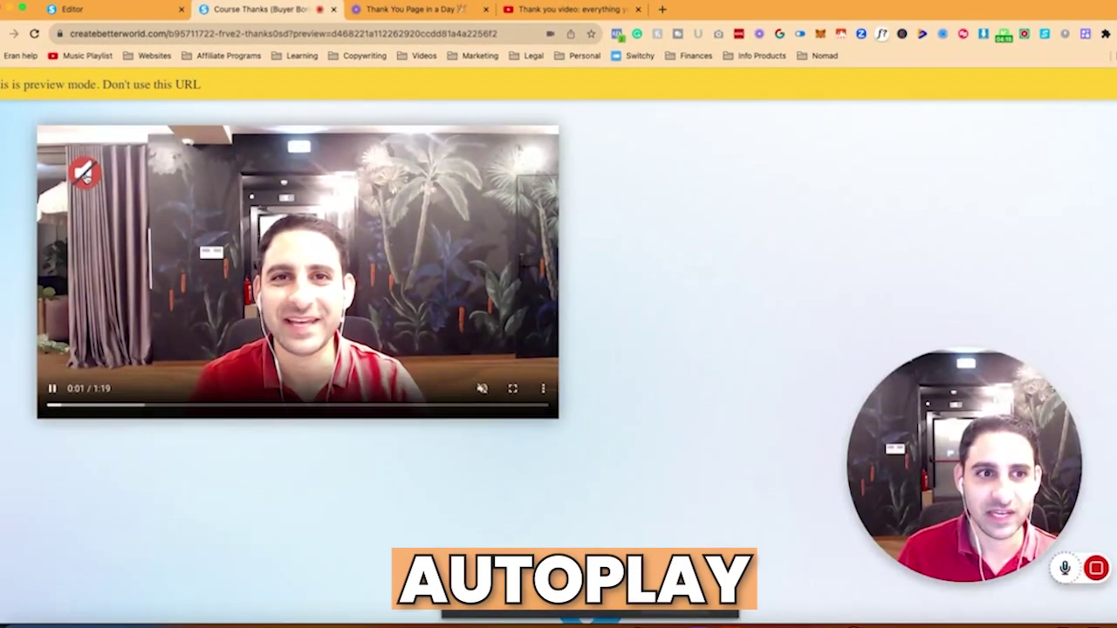
pyautogui.click(86, 174)
pyautogui.click(115, 200)
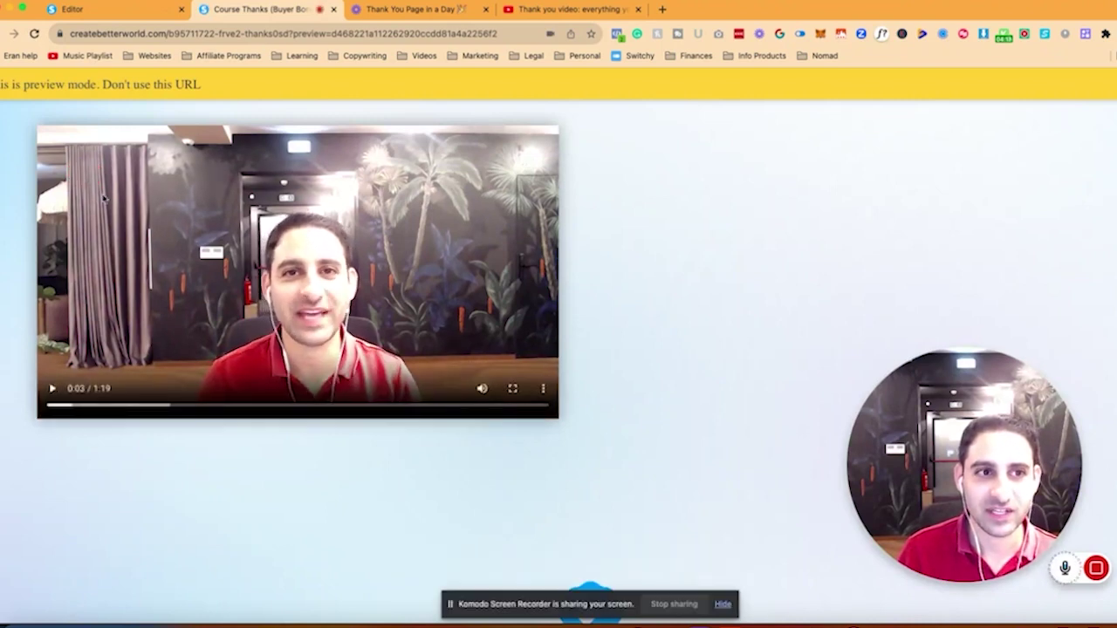
pyautogui.click(543, 391)
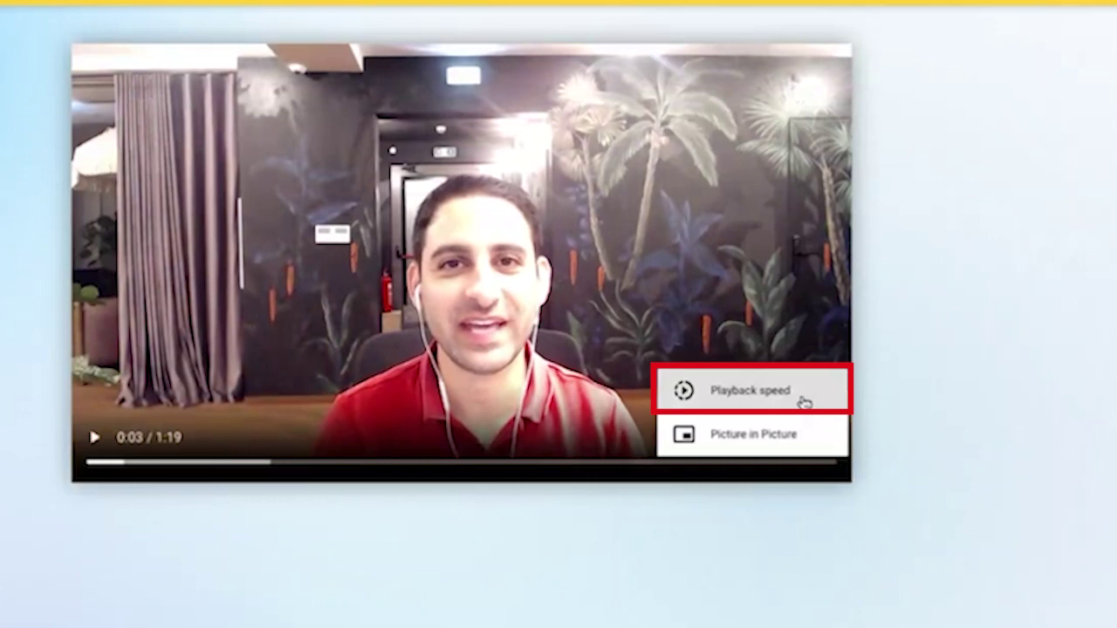
pyautogui.click(804, 402)
pyautogui.click(800, 381)
# - Watch the preview video picture-in-picture, then full screen, and return to the page
pyautogui.click(828, 436)
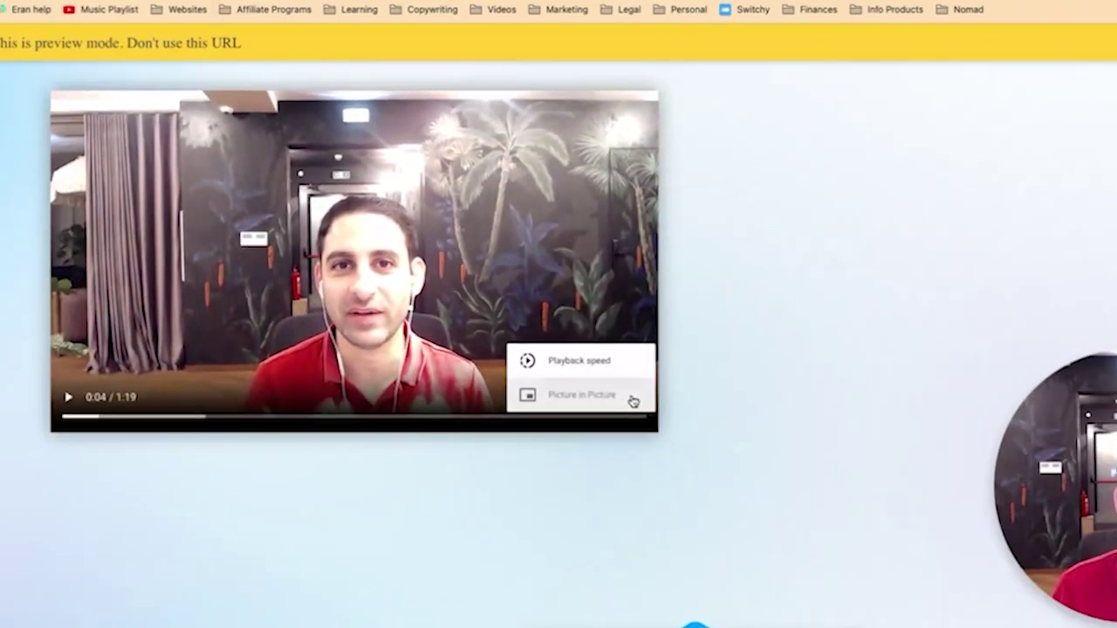
pyautogui.click(650, 405)
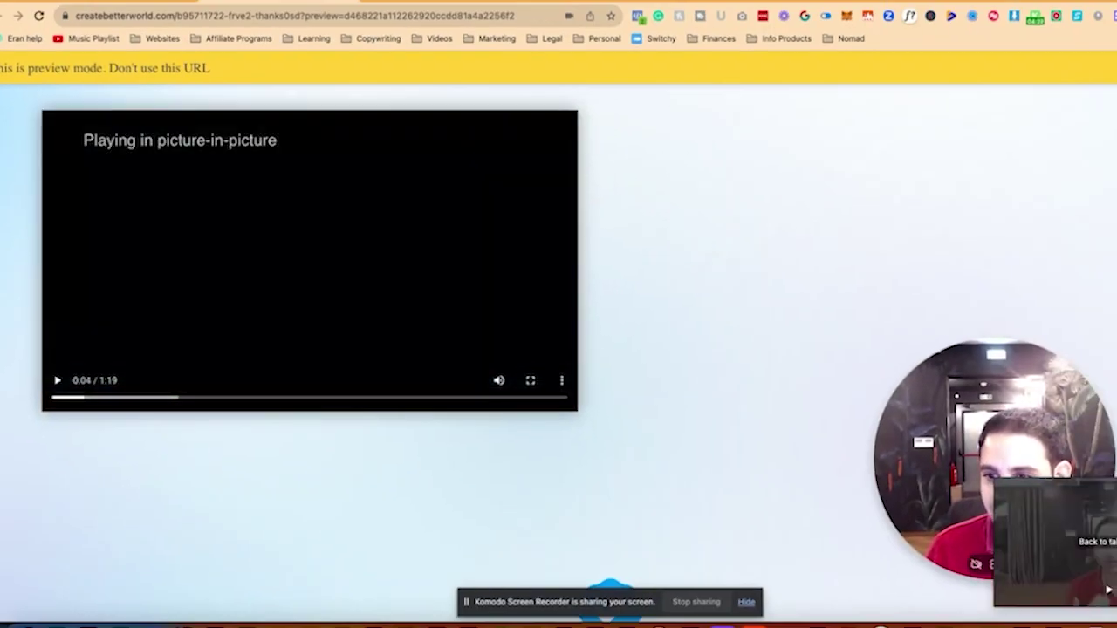
pyautogui.click(1097, 541)
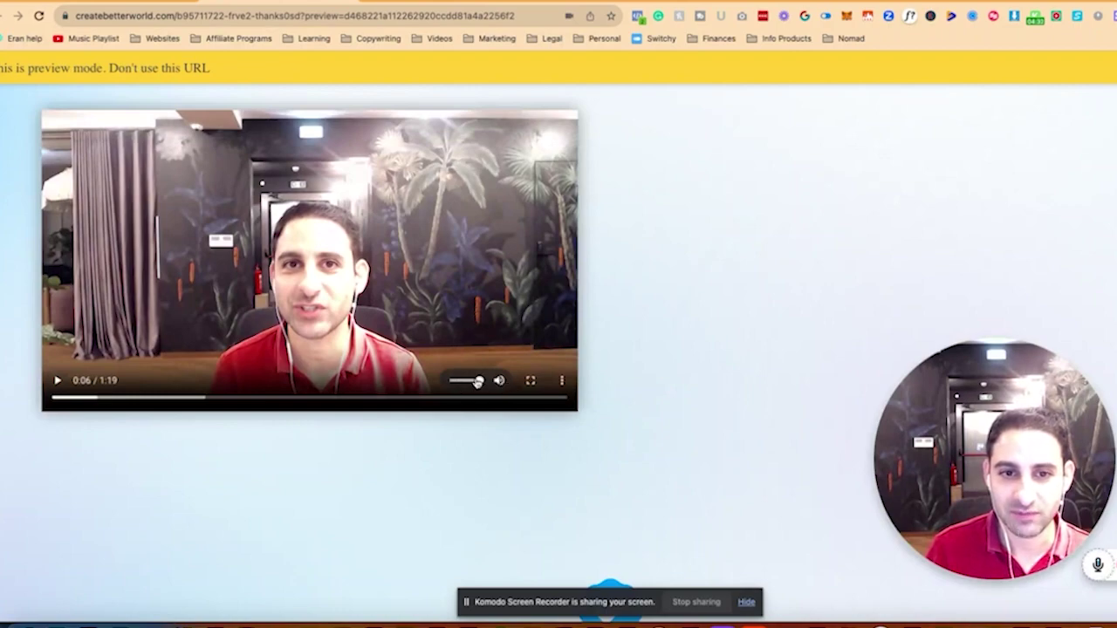
pyautogui.click(529, 380)
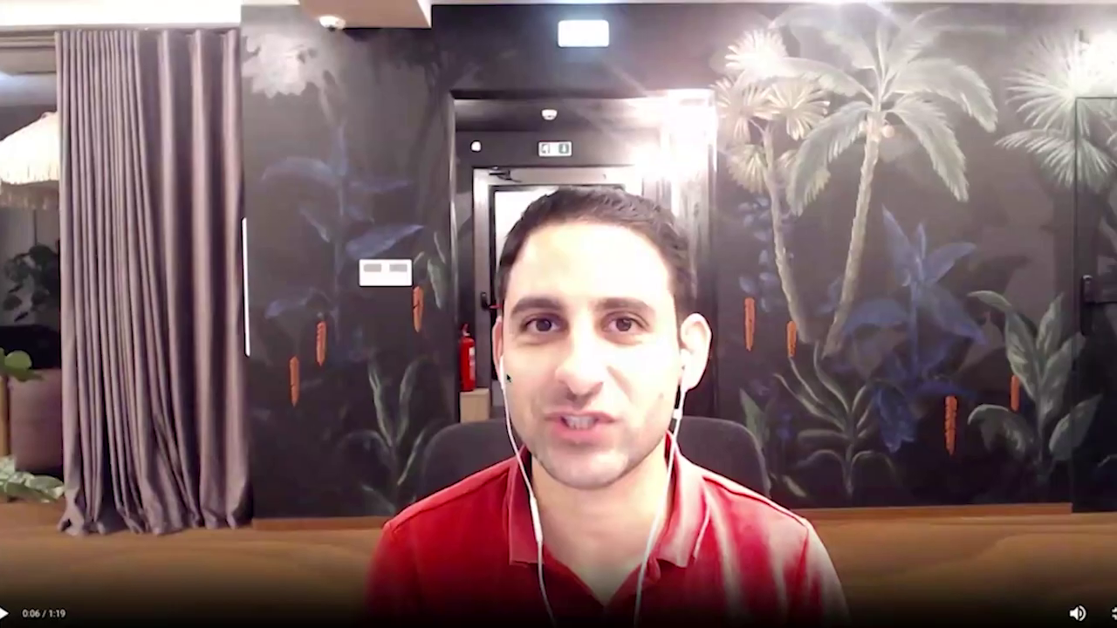
pyautogui.press('Escape')
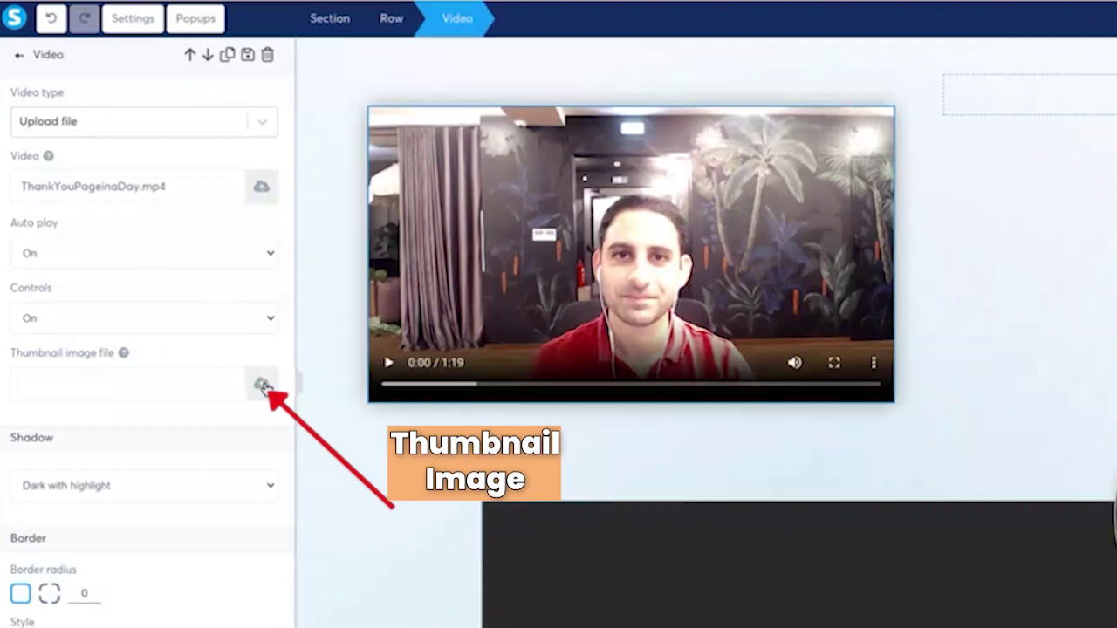
pyautogui.moveTo(127, 356)
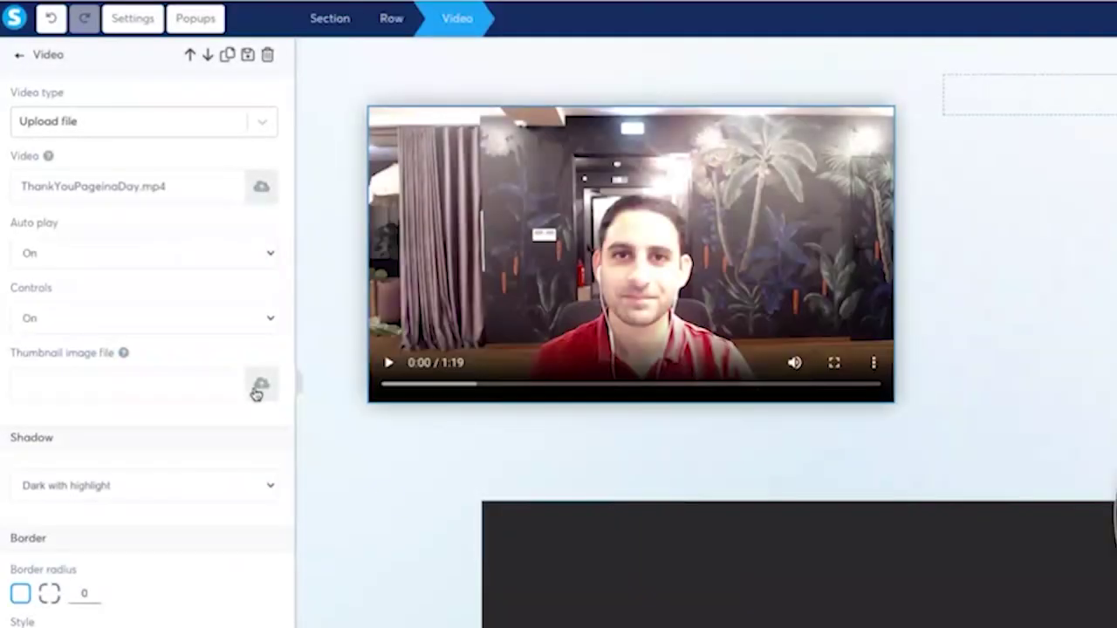
pyautogui.click(255, 391)
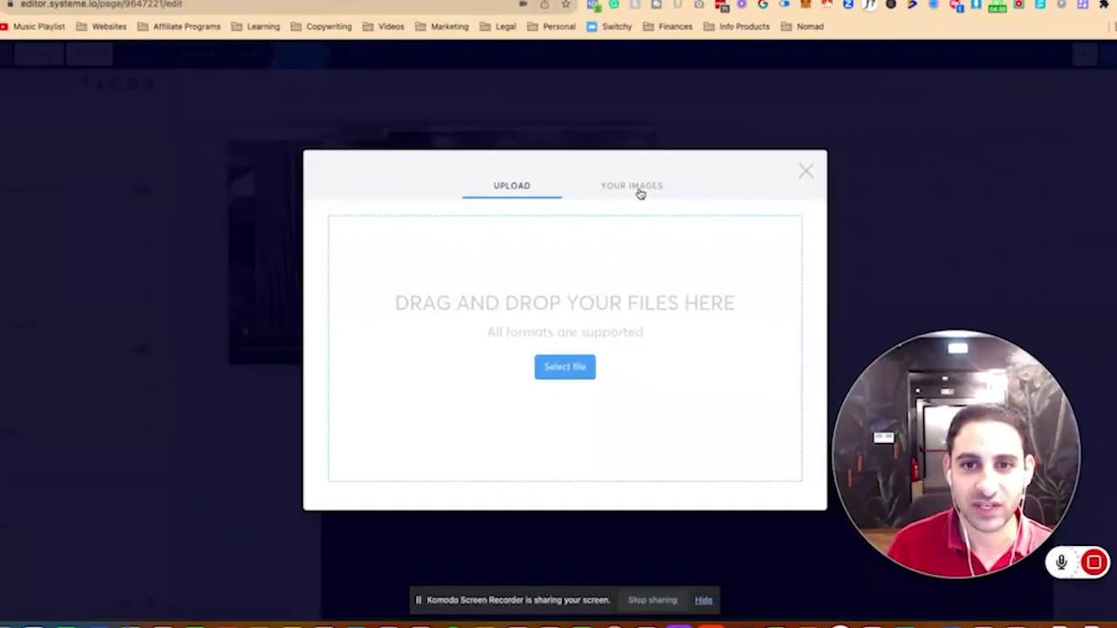
pyautogui.click(635, 156)
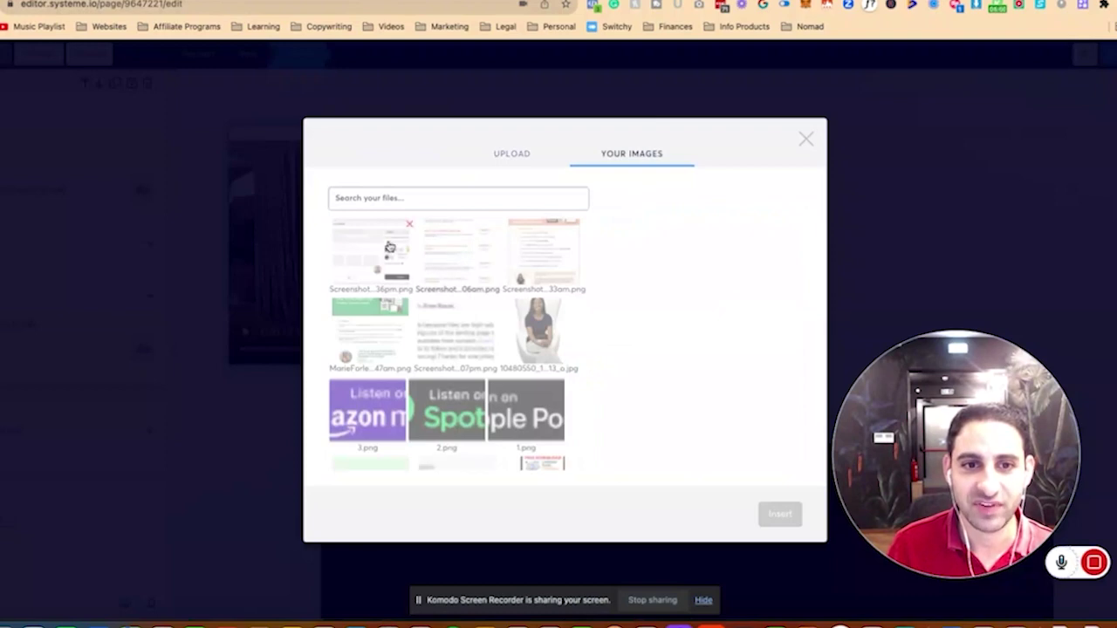
pyautogui.scroll(-3, 411, 262)
pyautogui.scroll(3, 436, 305)
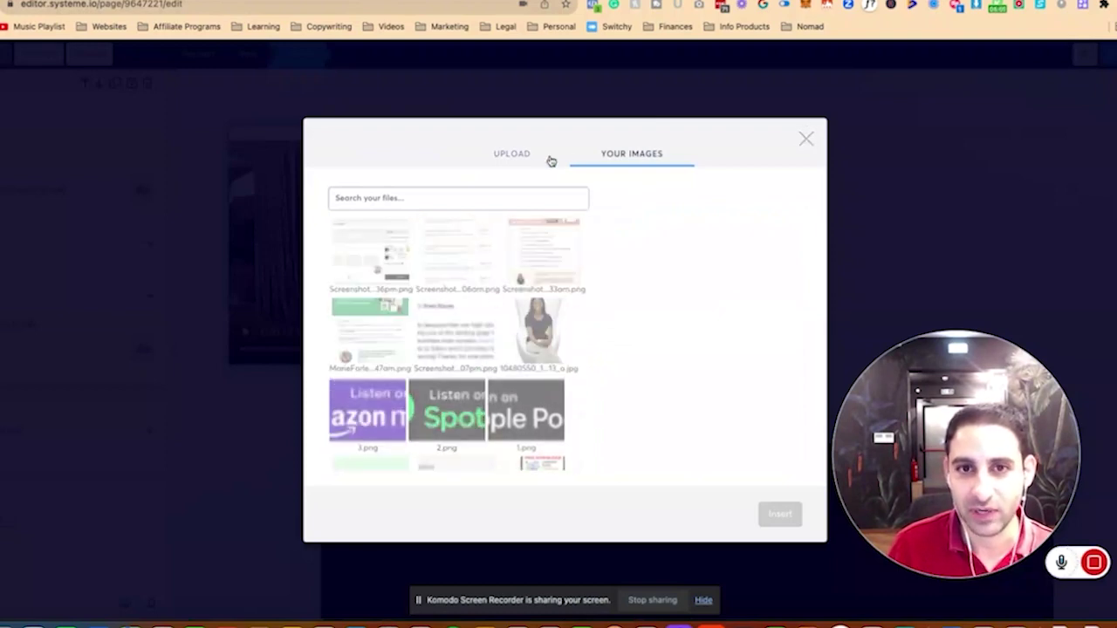
pyautogui.click(520, 156)
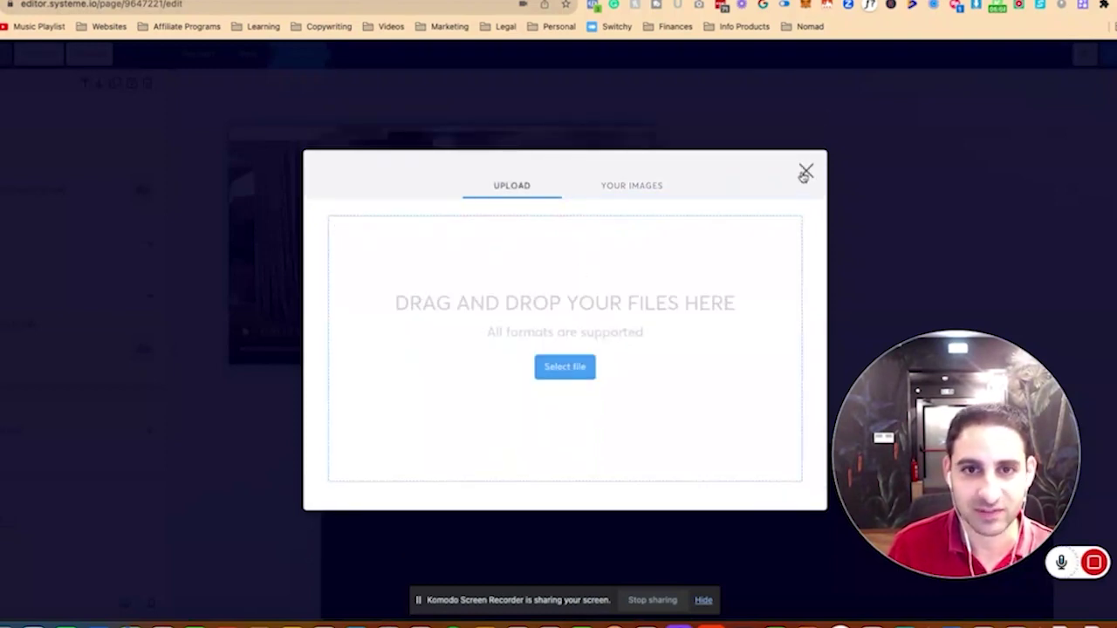
pyautogui.click(805, 172)
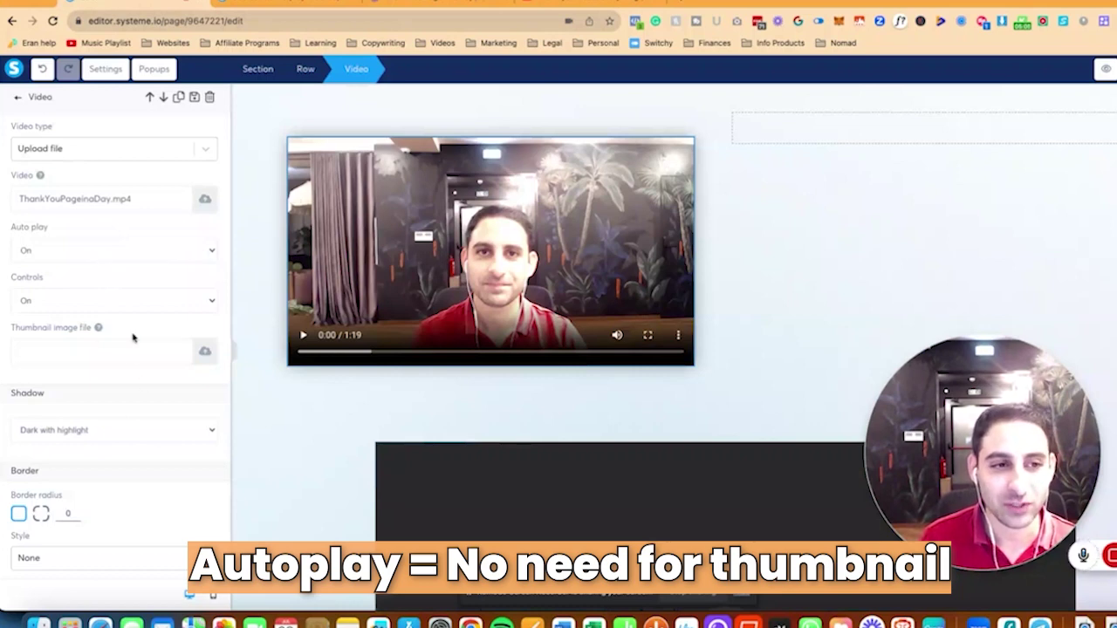
pyautogui.click(541, 422)
pyautogui.scroll(-3, 541, 419)
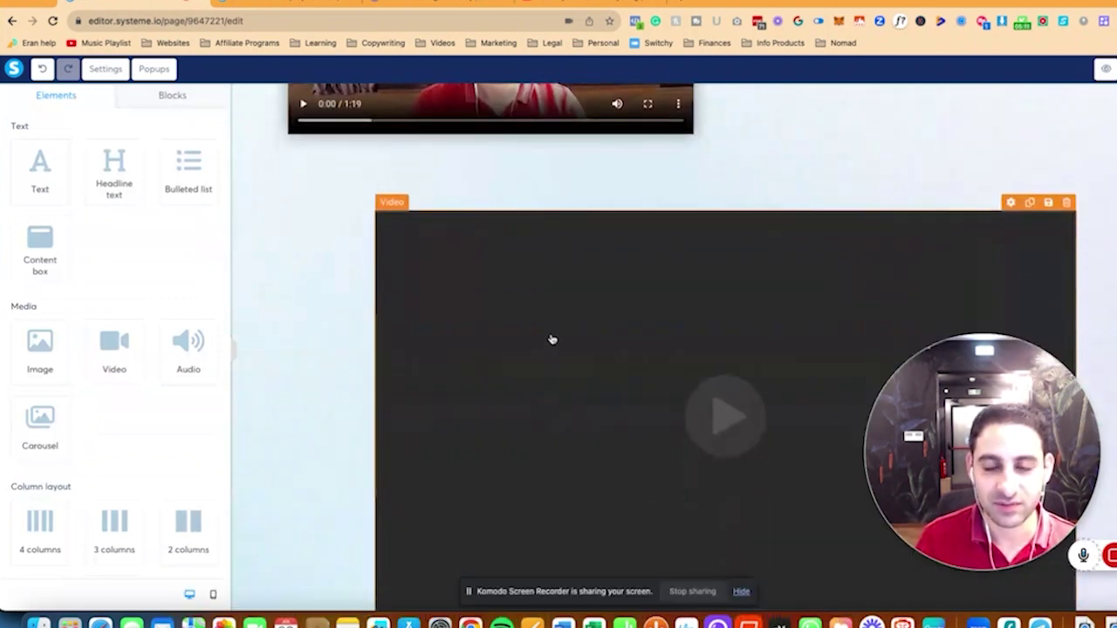
# - Fill the lower empty video block with the first uploaded thank-you video
pyautogui.click(552, 340)
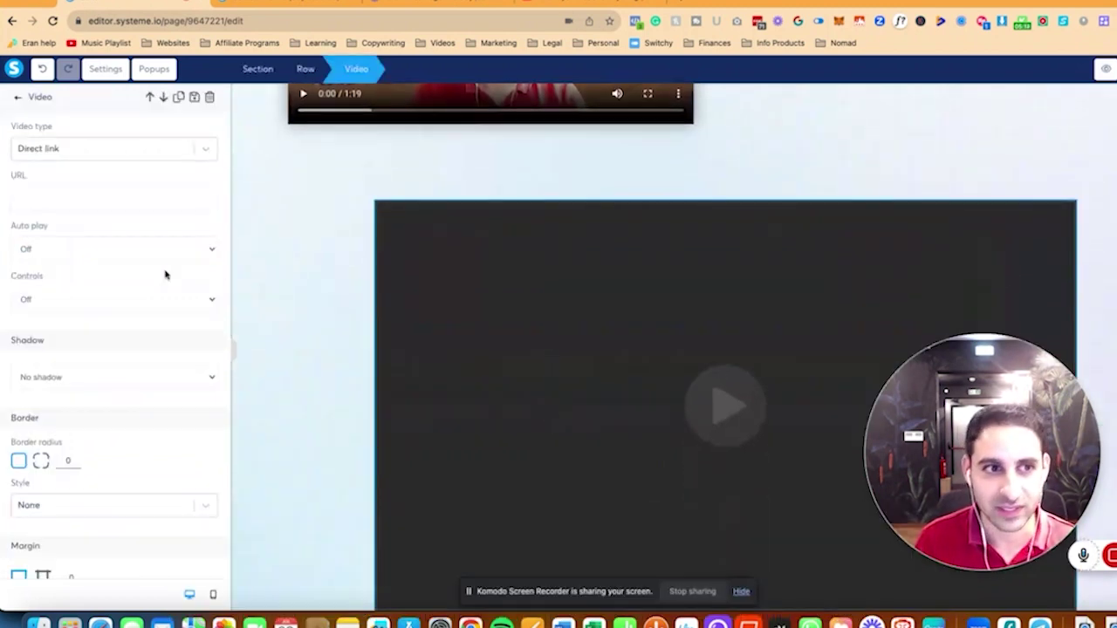
pyautogui.click(210, 149)
pyautogui.click(116, 221)
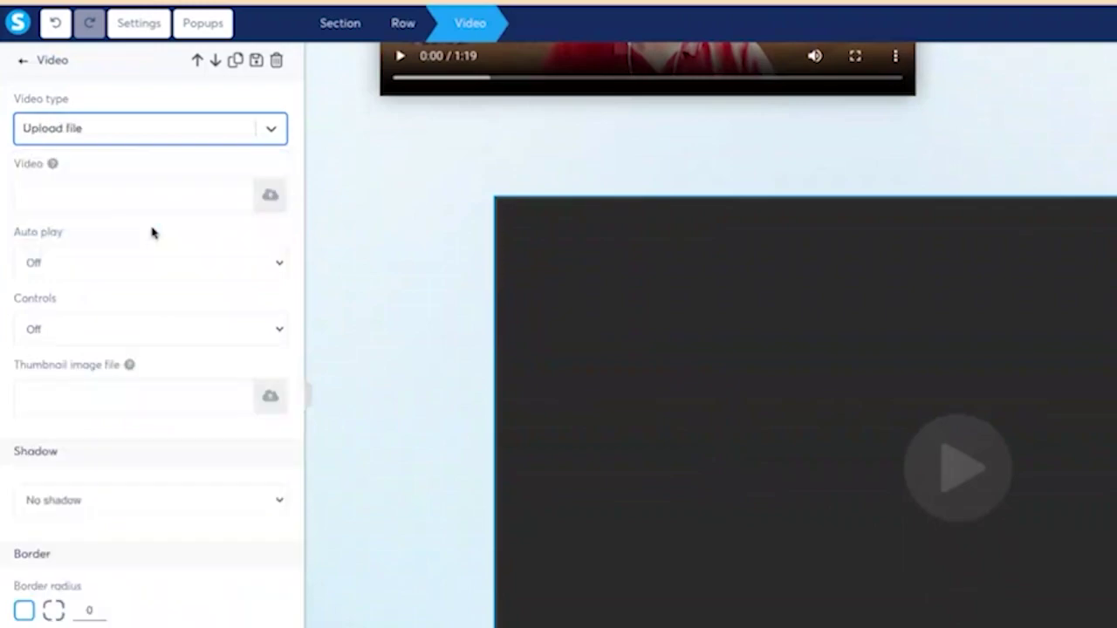
pyautogui.click(273, 192)
pyautogui.click(888, 187)
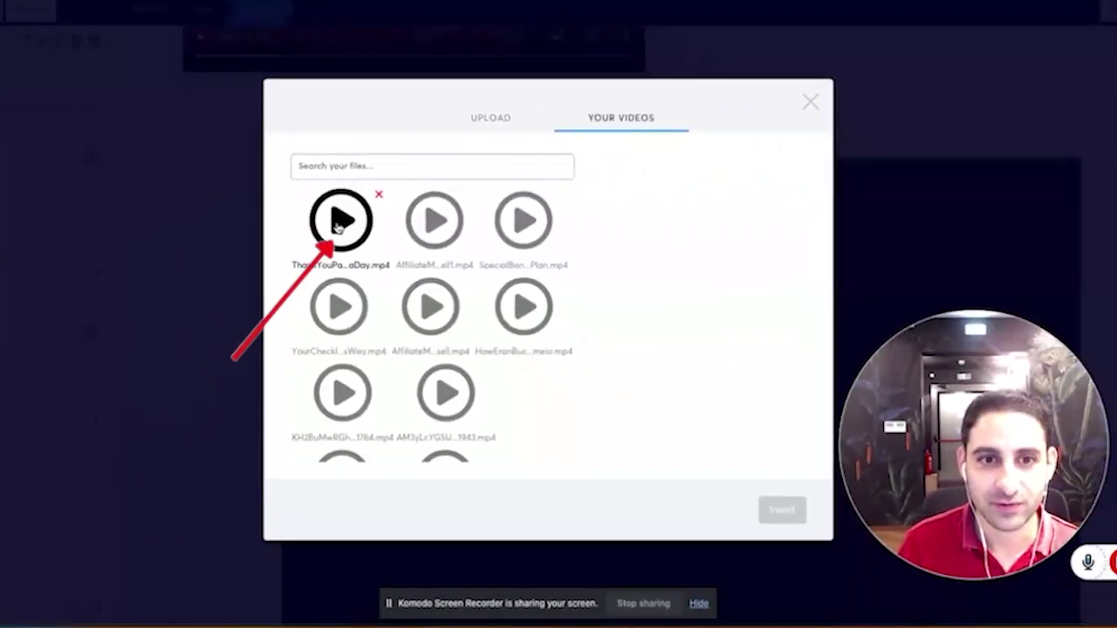
pyautogui.click(338, 225)
pyautogui.click(782, 510)
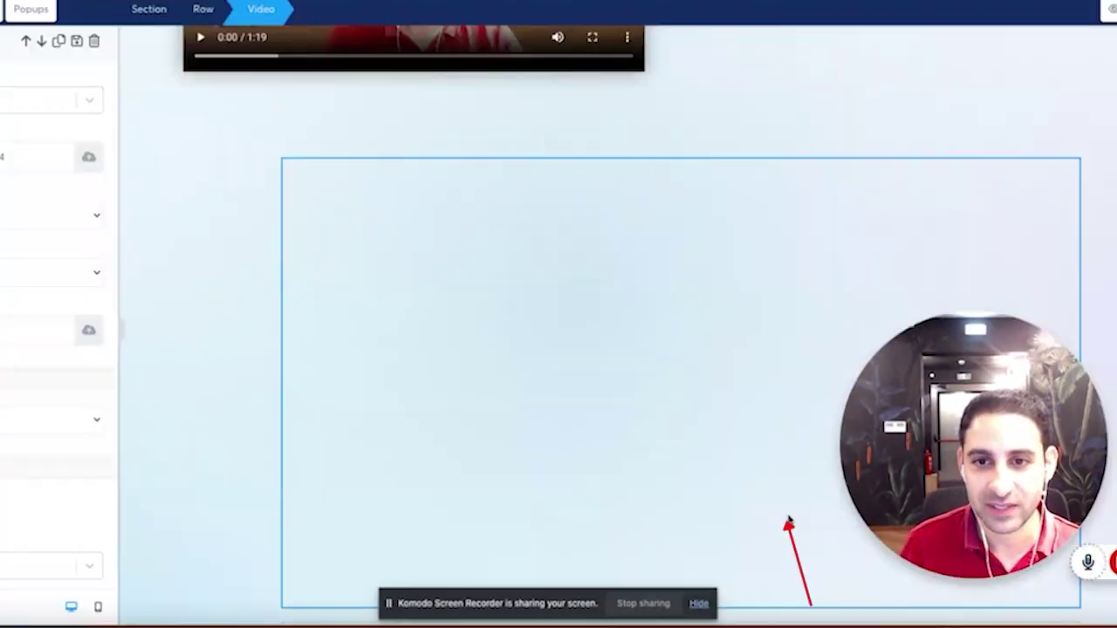
# - Delete the original upper video, then start removing the empty row beneath
pyautogui.click(356, 197)
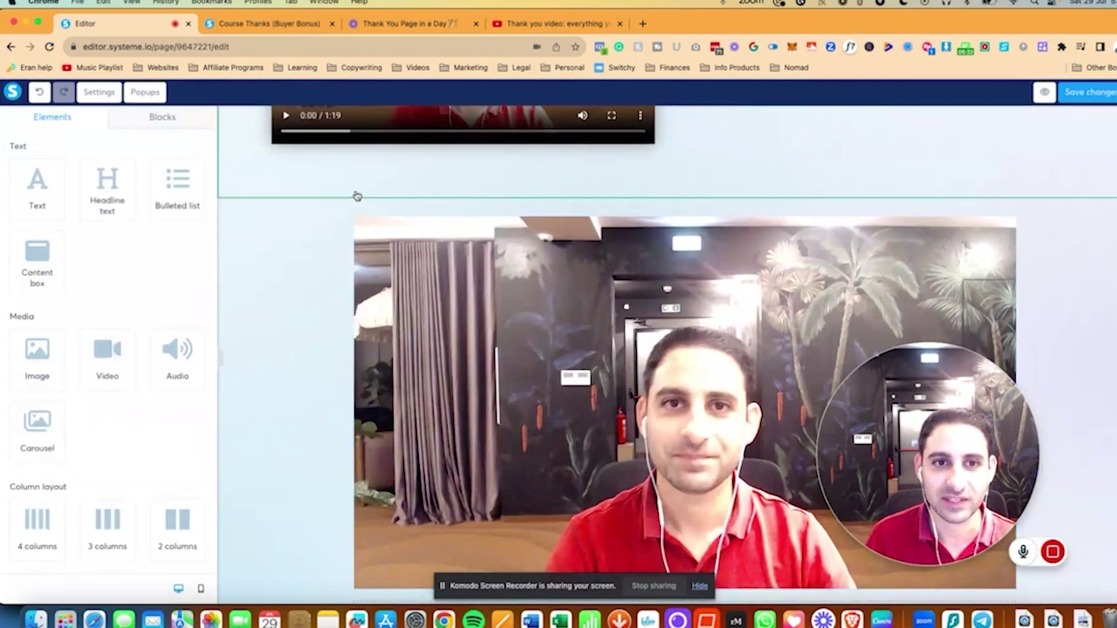
pyautogui.scroll(3, 891, 215)
pyautogui.press('Delete')
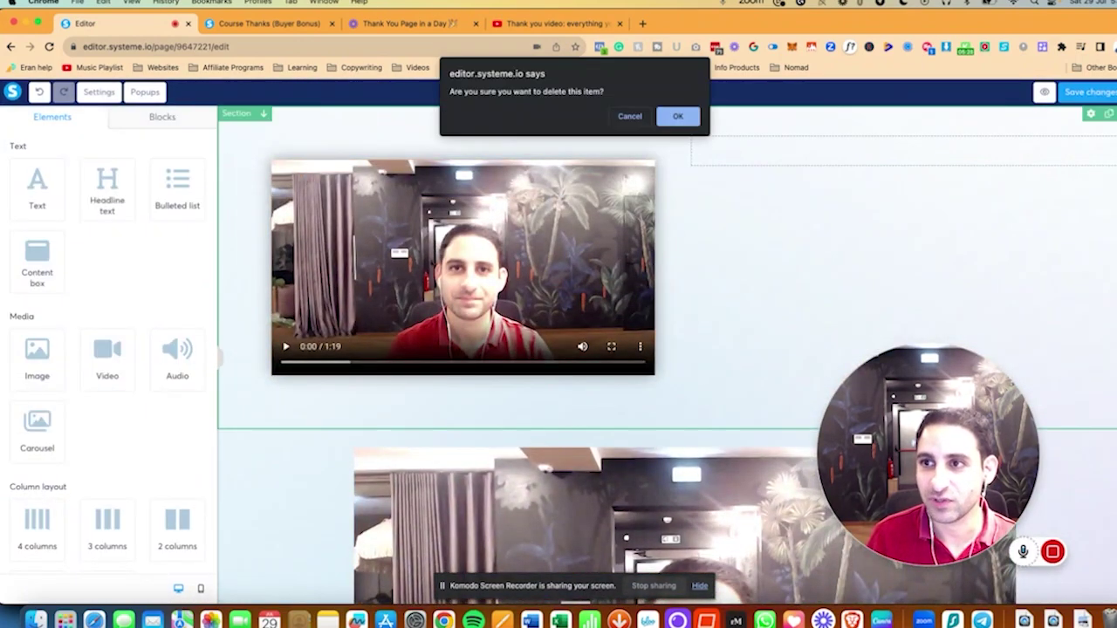
pyautogui.click(677, 116)
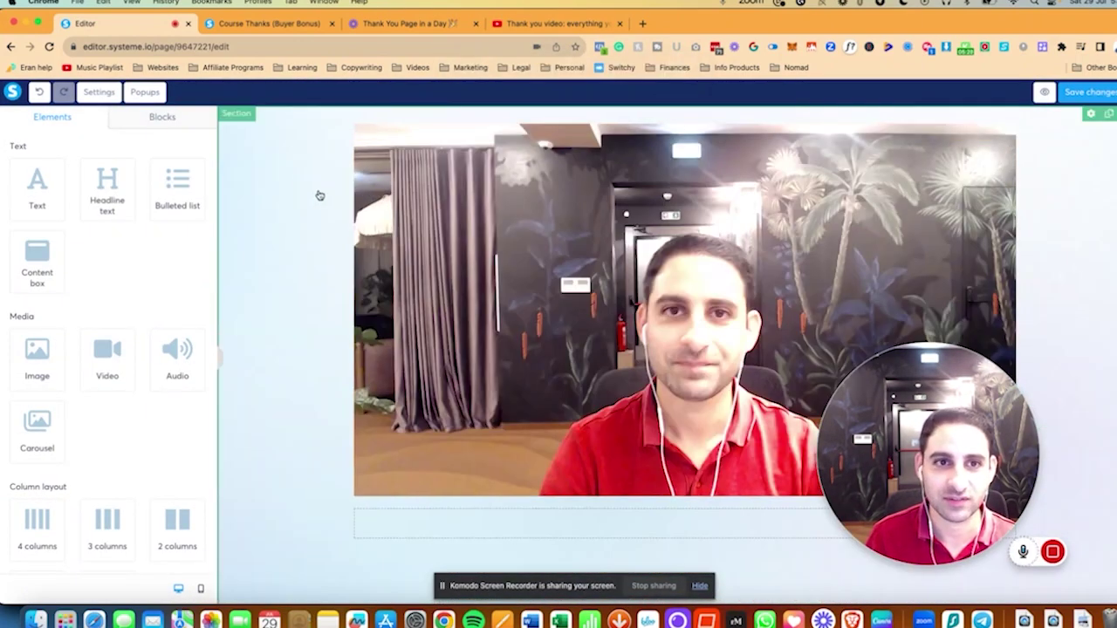
pyautogui.moveTo(441, 534)
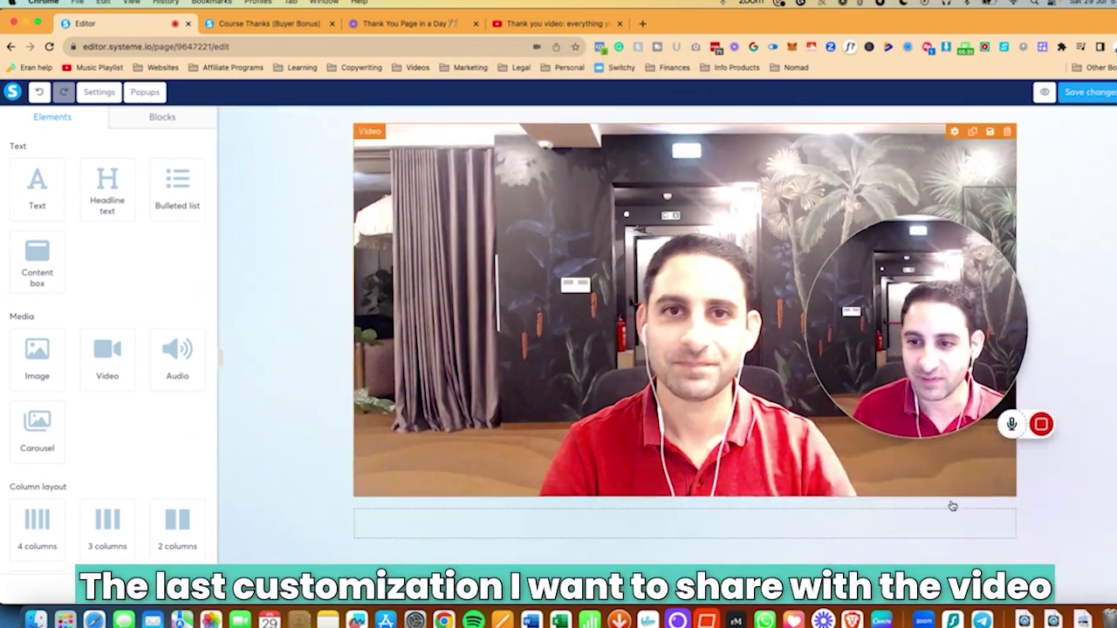
pyautogui.click(1013, 494)
# - Confirm removal of the empty row and select the whole video section
pyautogui.click(675, 116)
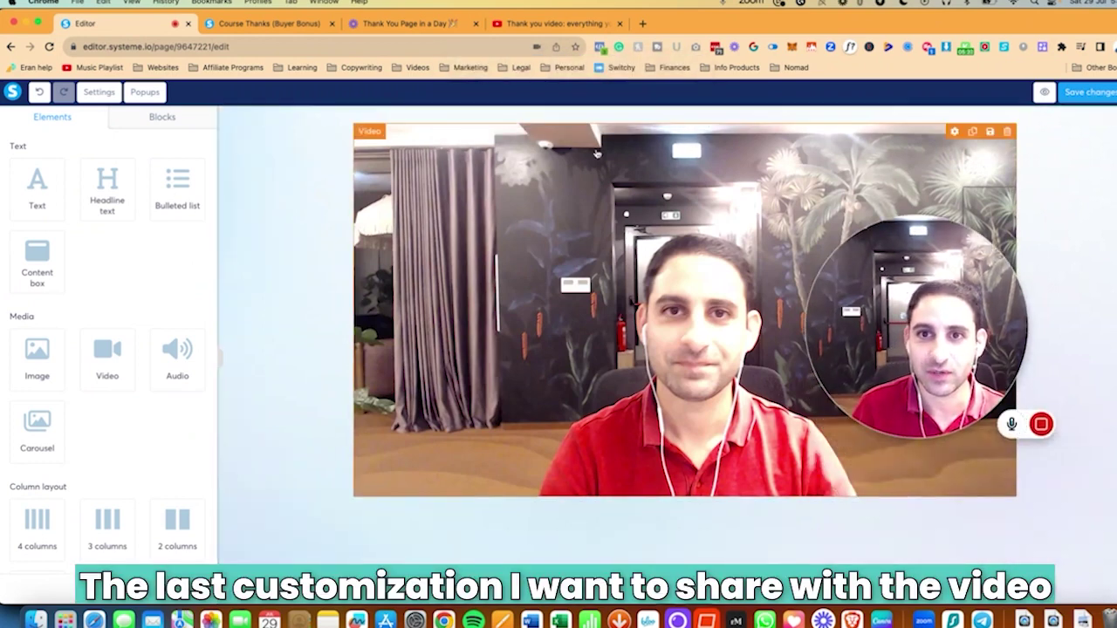
pyautogui.click(256, 282)
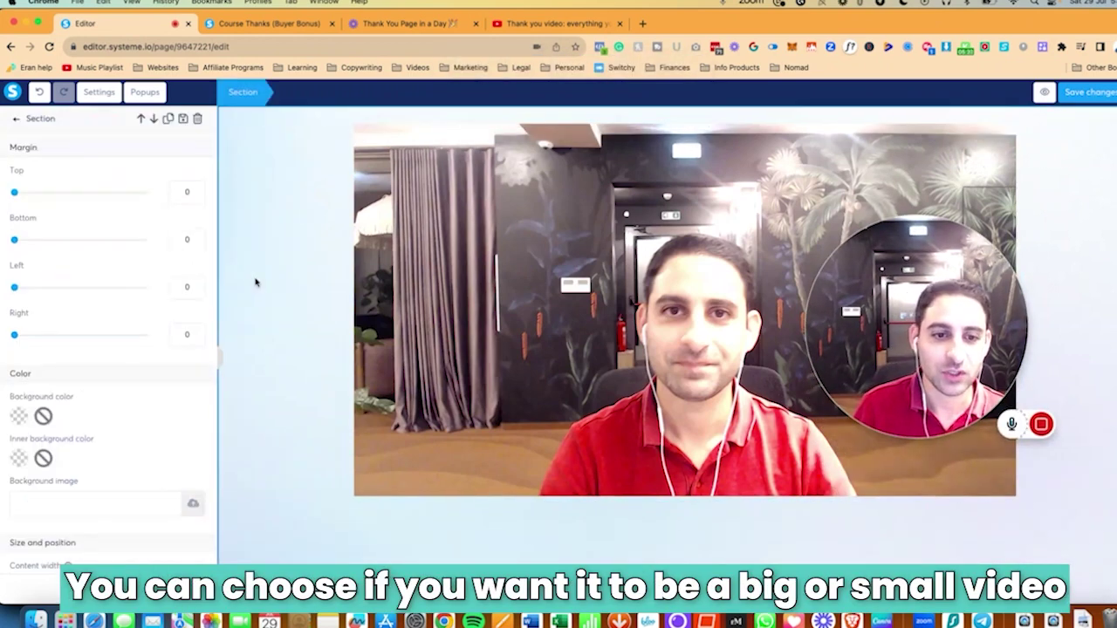
pyautogui.click(240, 193)
pyautogui.scroll(-3, 262, 192)
pyautogui.scroll(3, 259, 197)
pyautogui.click(232, 115)
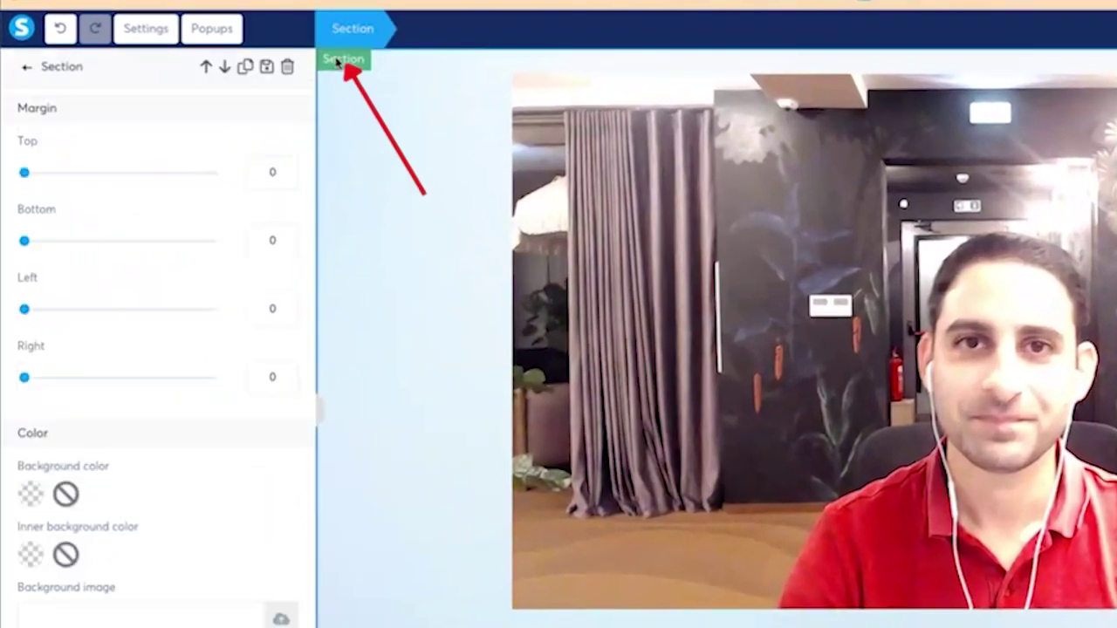
# - Set the section's content width to Small and review the narrower video
pyautogui.scroll(-3, 225, 546)
pyautogui.click(196, 526)
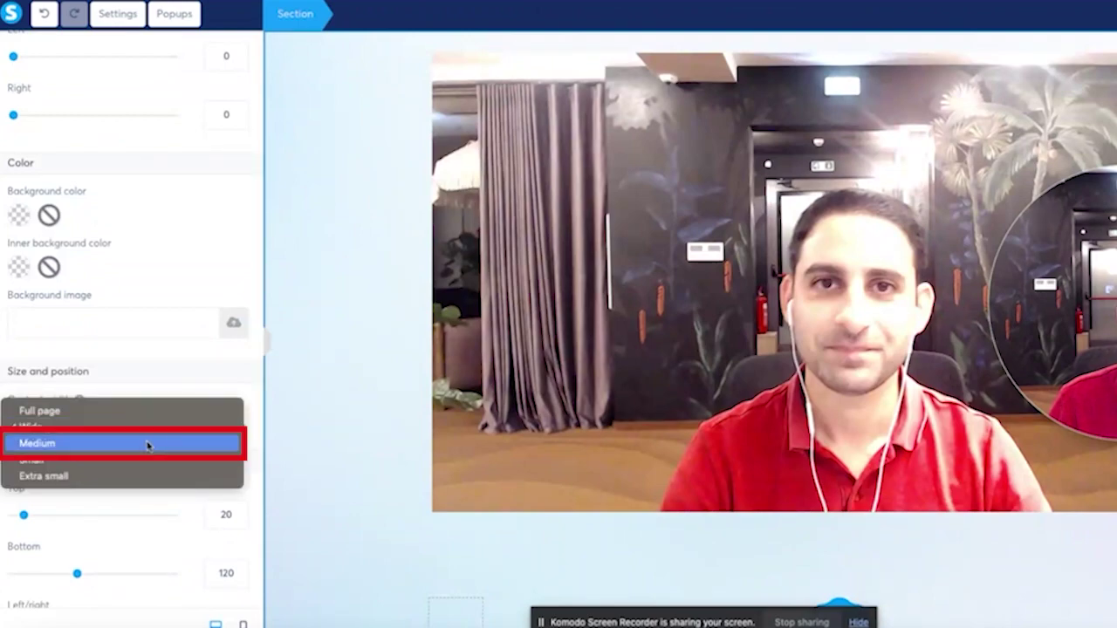
pyautogui.click(148, 444)
pyautogui.click(159, 429)
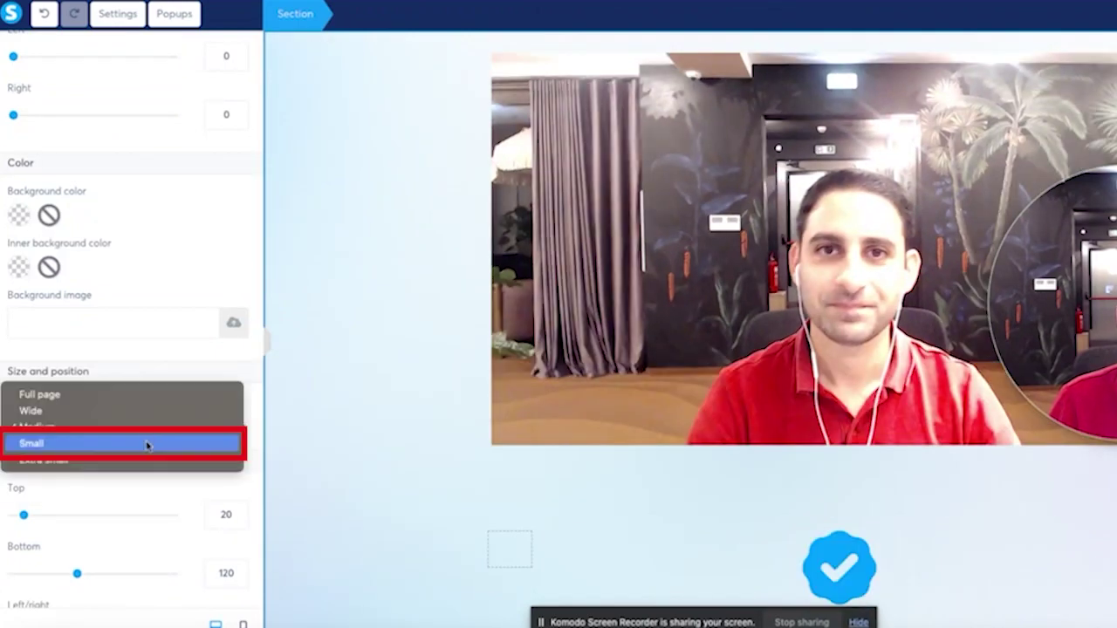
pyautogui.click(147, 445)
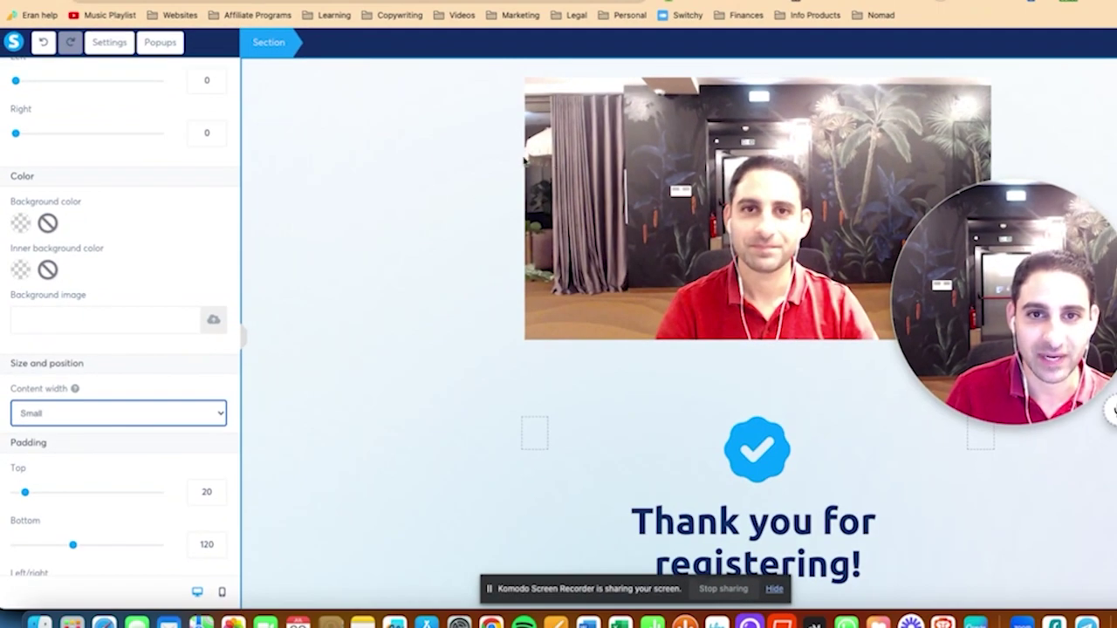
pyautogui.click(419, 161)
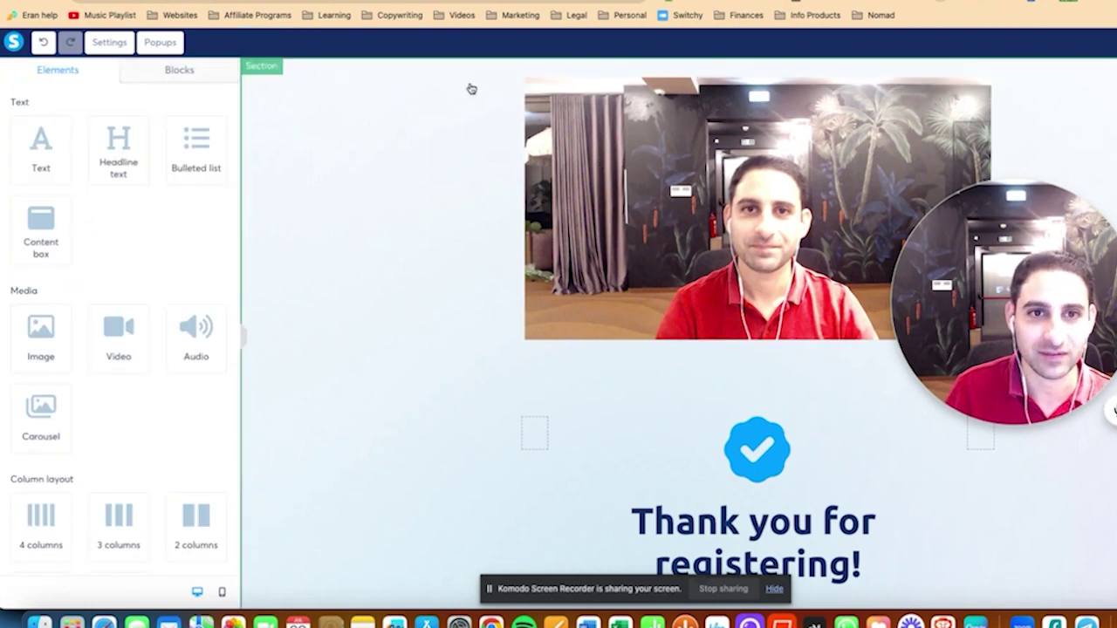
pyautogui.click(271, 74)
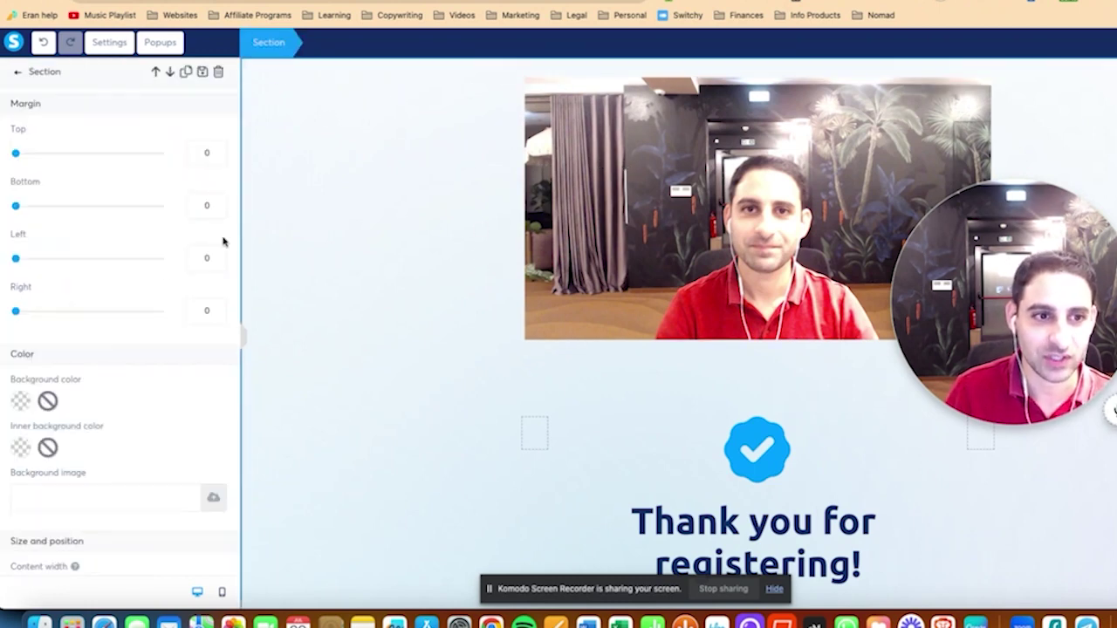
pyautogui.scroll(-4, 142, 482)
pyautogui.click(261, 403)
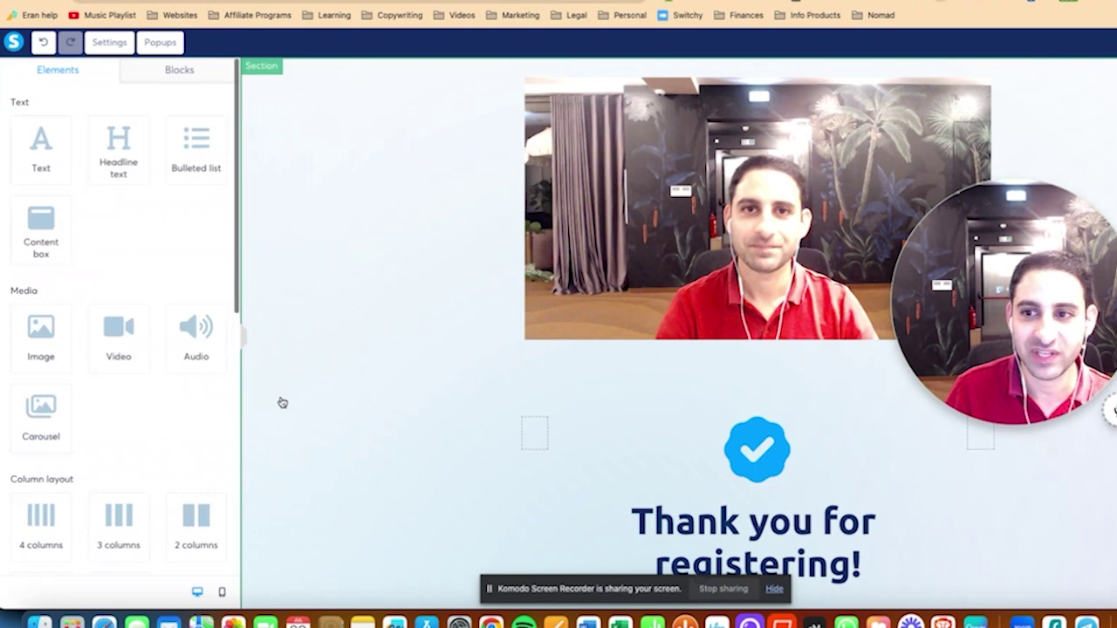
pyautogui.moveTo(1059, 332); pyautogui.dragTo(417, 283)
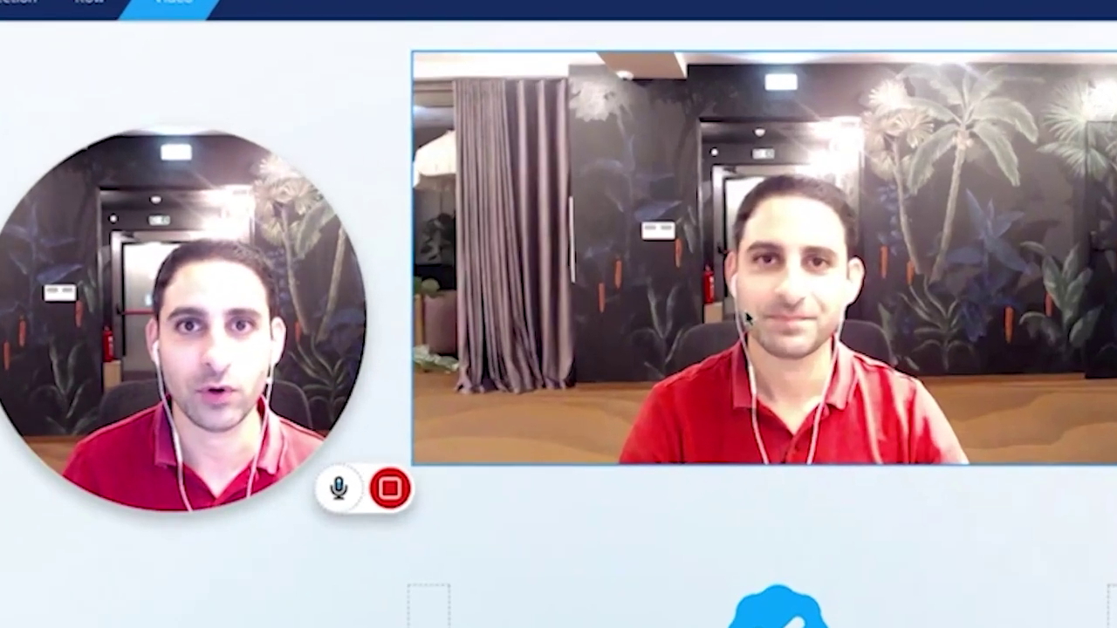
pyautogui.moveTo(217, 349)
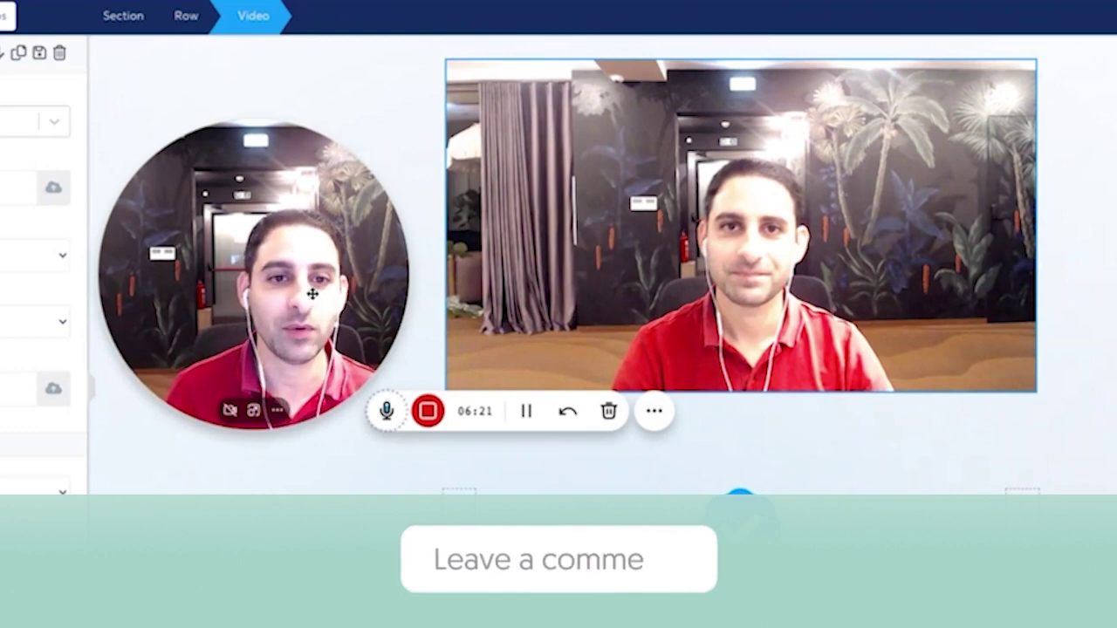
pyautogui.moveTo(312, 294); pyautogui.dragTo(589, 87)
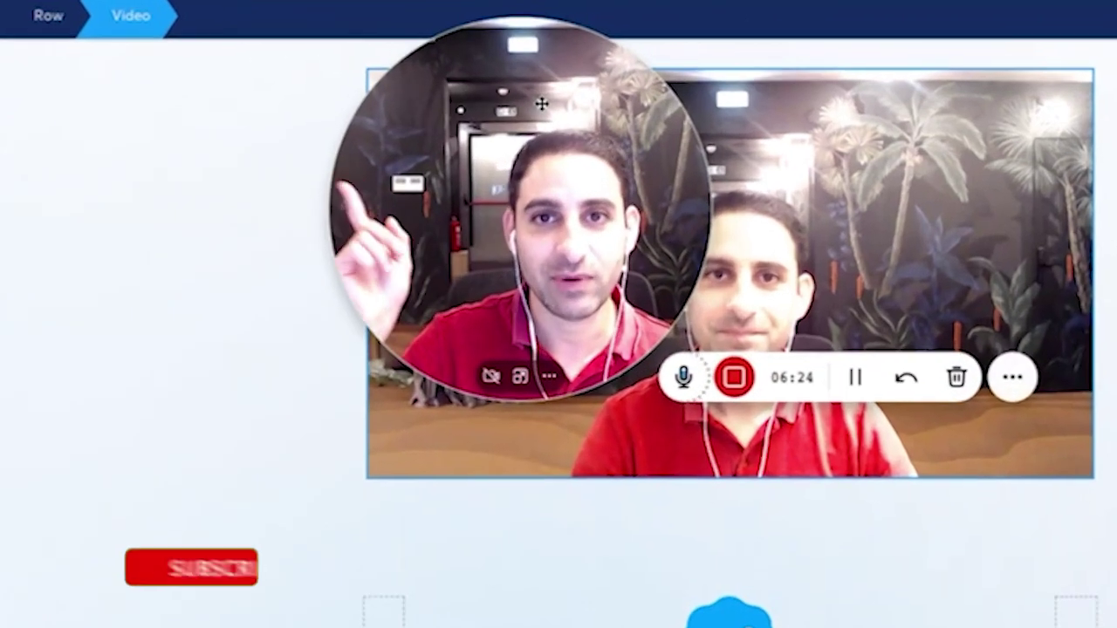